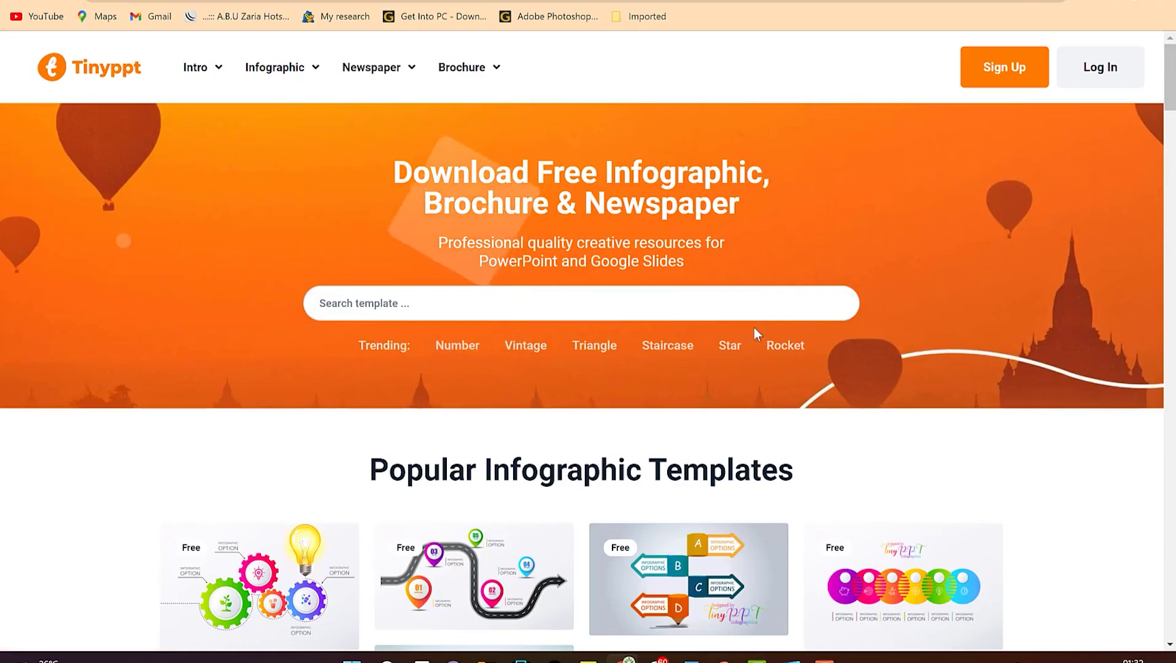
Check Tinyppt's Intro and Infographic menus and scroll down to the Popular Infographic Templates grid.
scroll(756, 334, down, 3)
scroll(475, 314, up, 3)
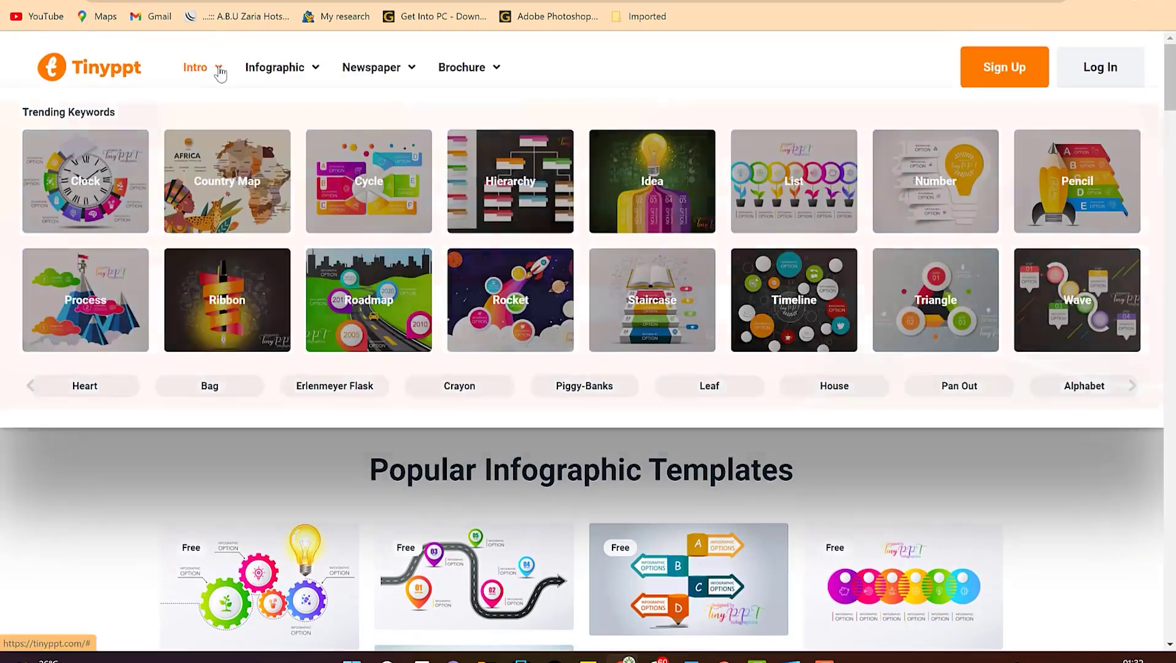
mouse_move(220, 73)
mouse_move(317, 71)
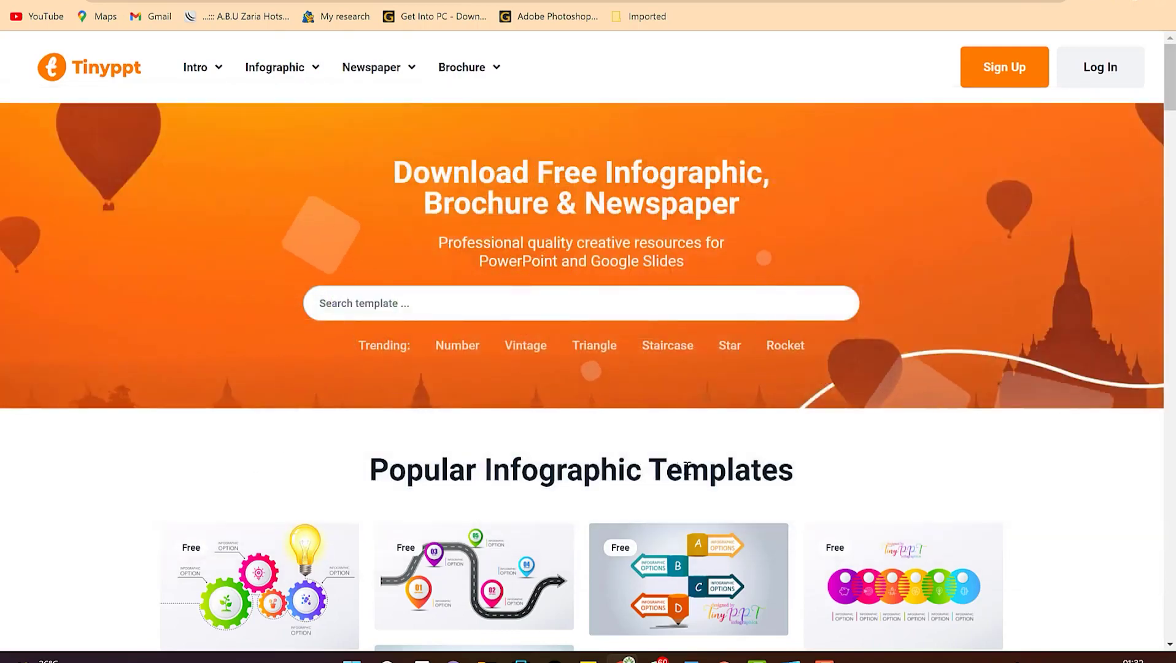
scroll(682, 463, down, 6)
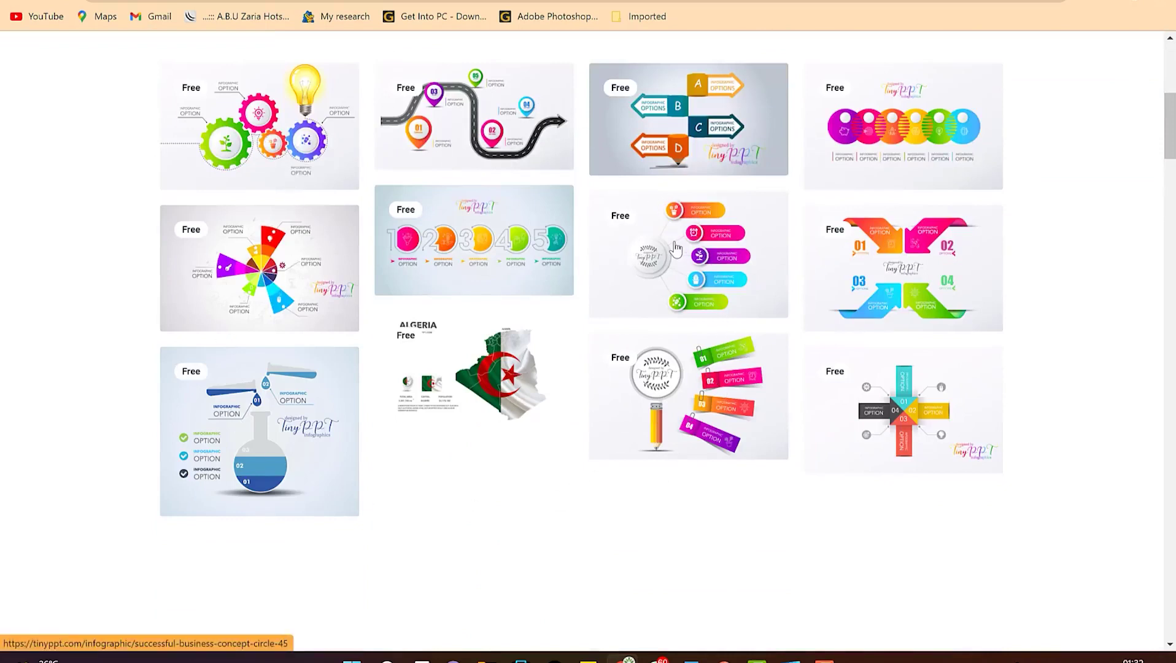
Open the Successful Business Concept Circle template page, review it, and request Free Download.
click(676, 248)
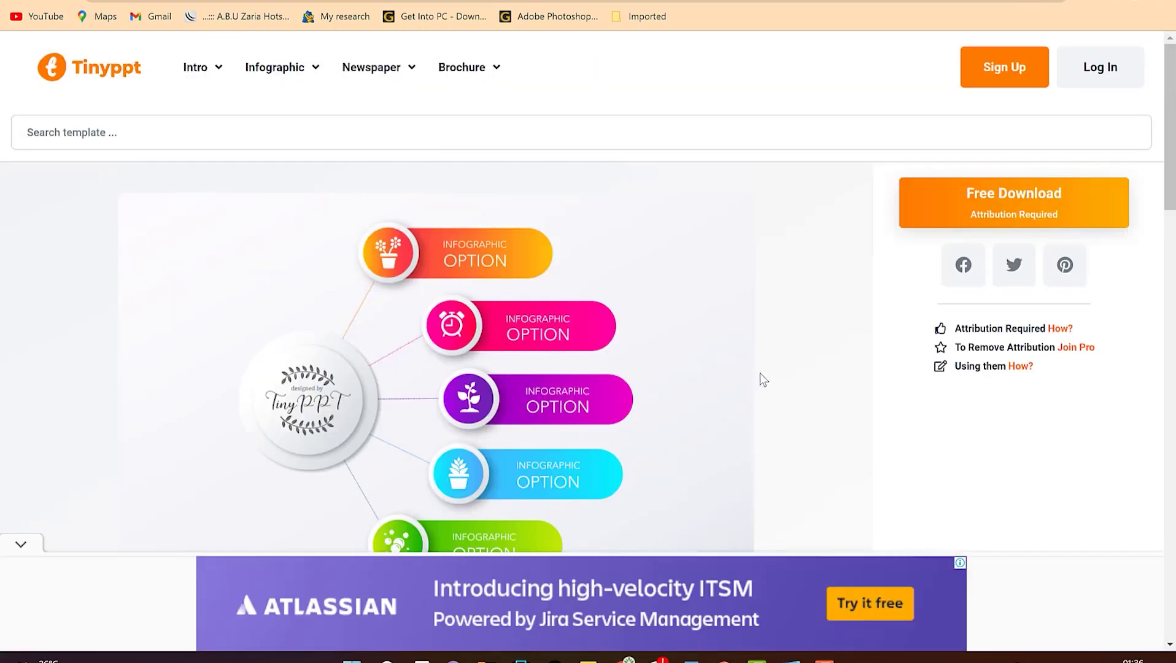
scroll(780, 293, down, 6)
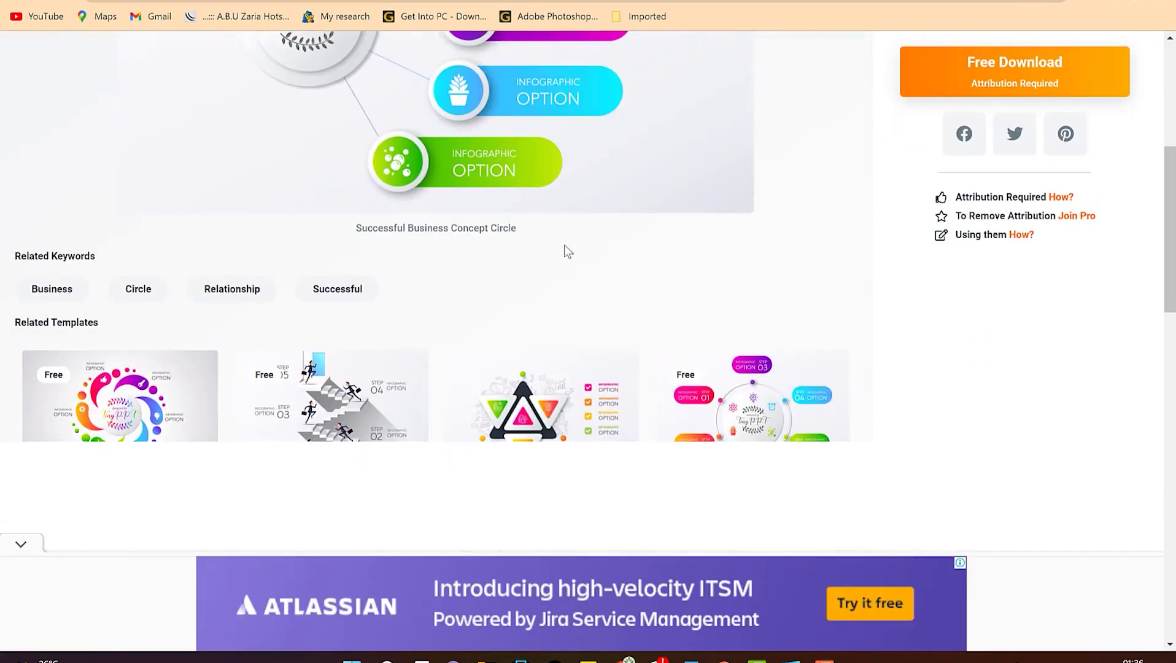
scroll(492, 294, down, 6)
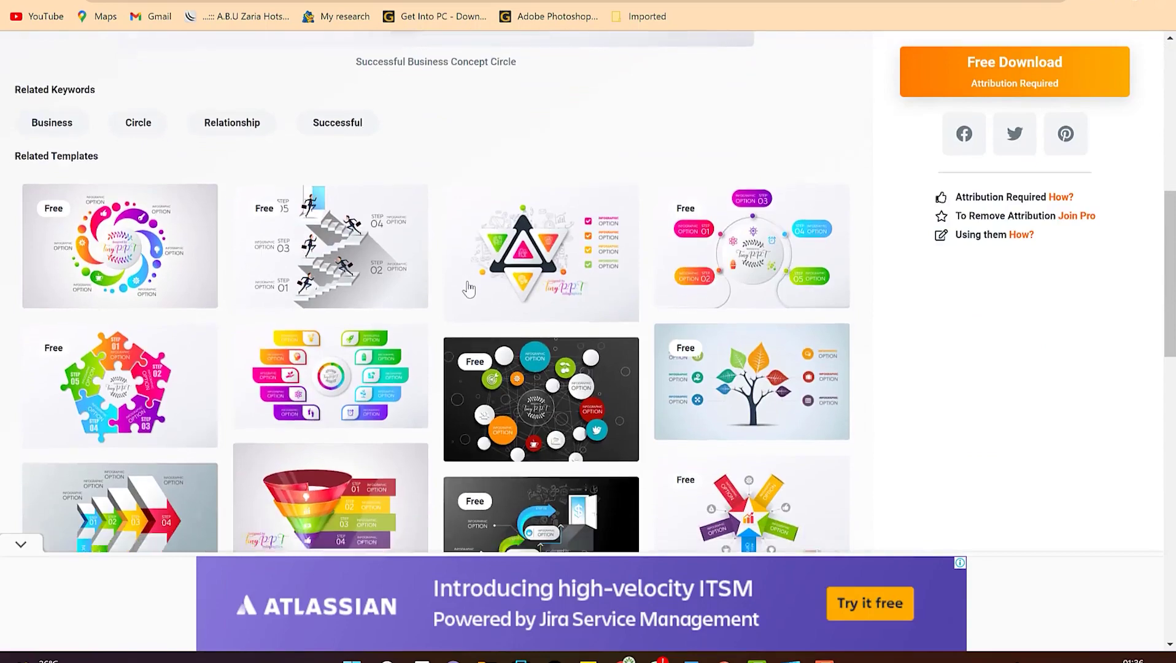
scroll(470, 288, down, 1)
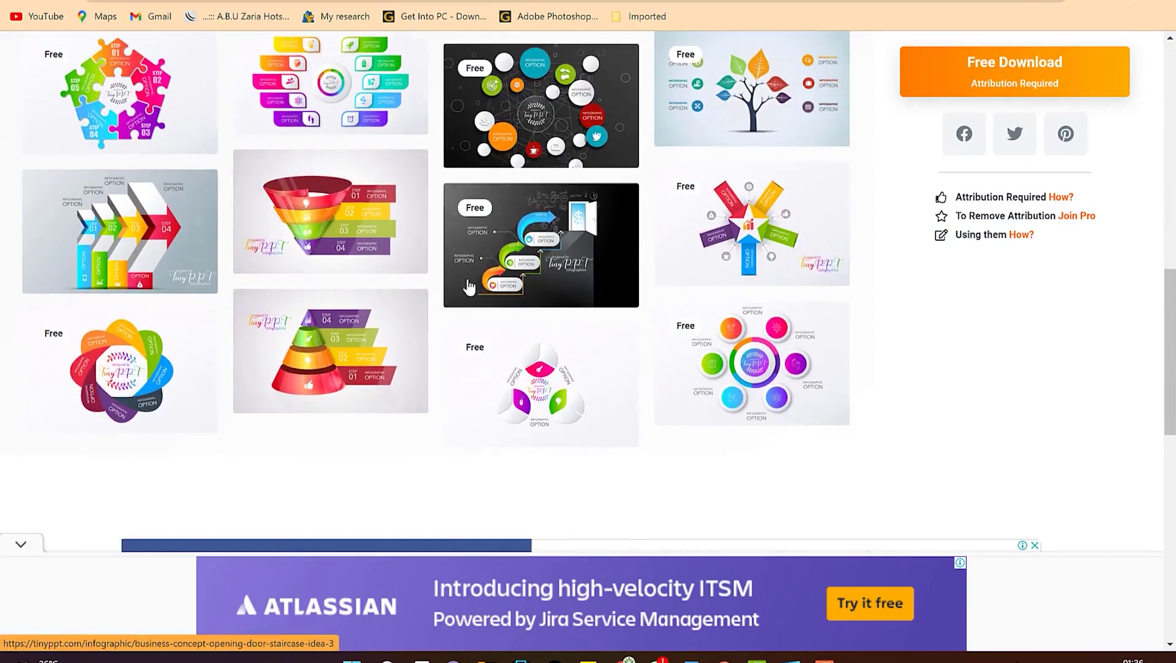
scroll(524, 302, up, 13)
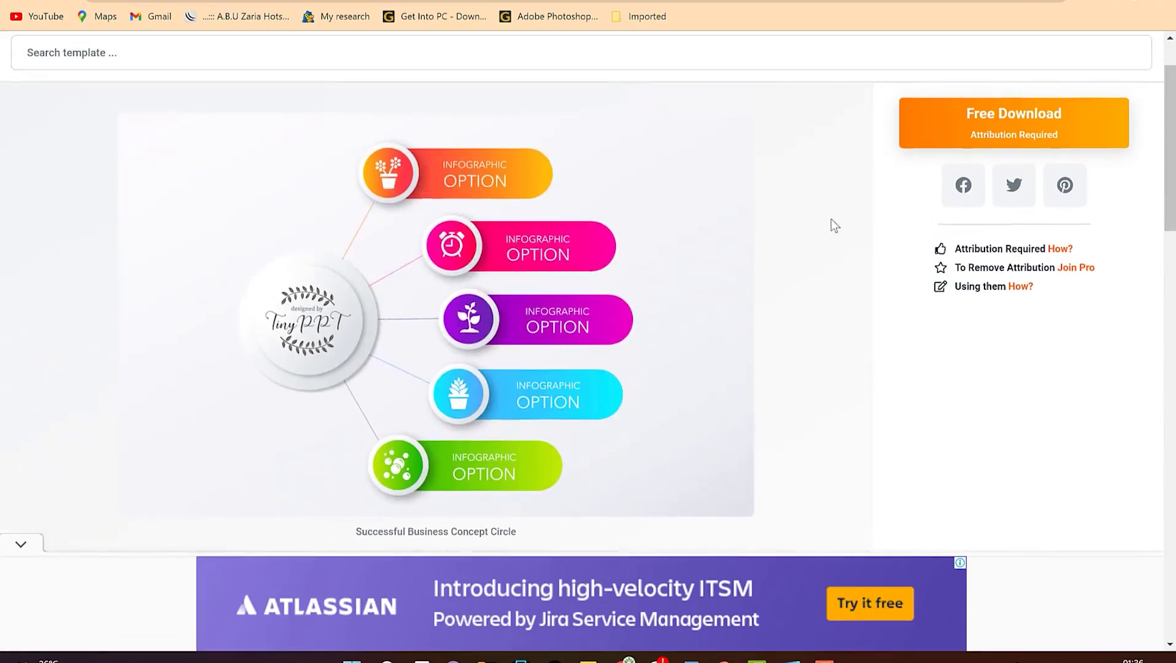
click(1031, 125)
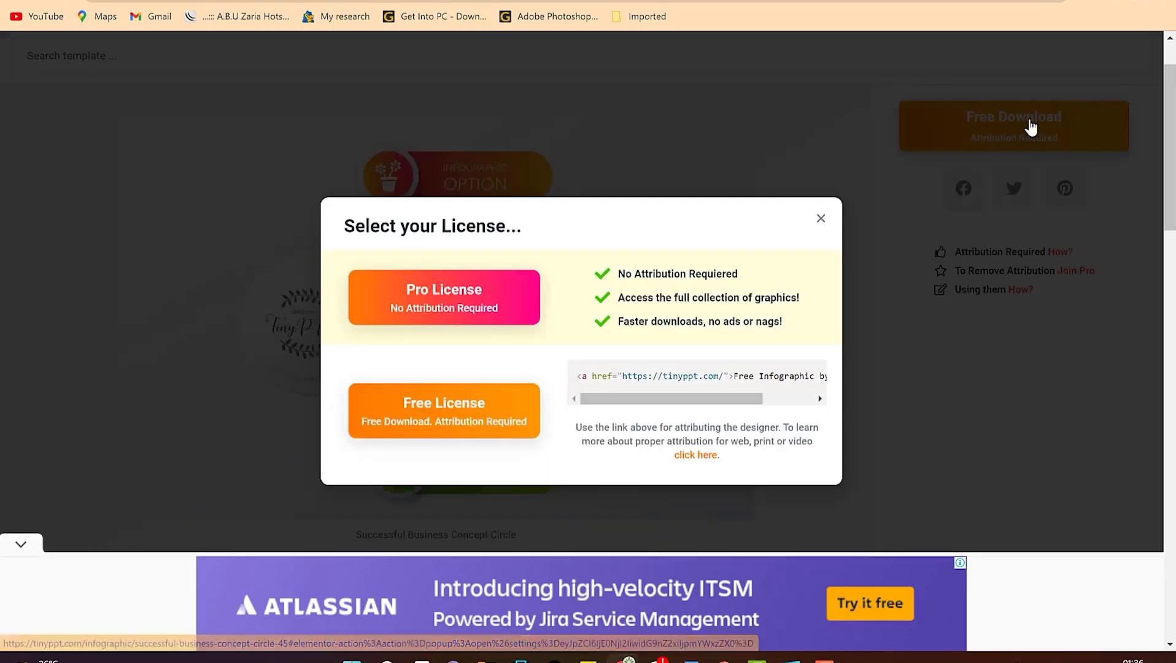
Download the template under the Free License and open TinyPPT_62279A5u.pptx from Downloads.
click(444, 412)
click(639, 344)
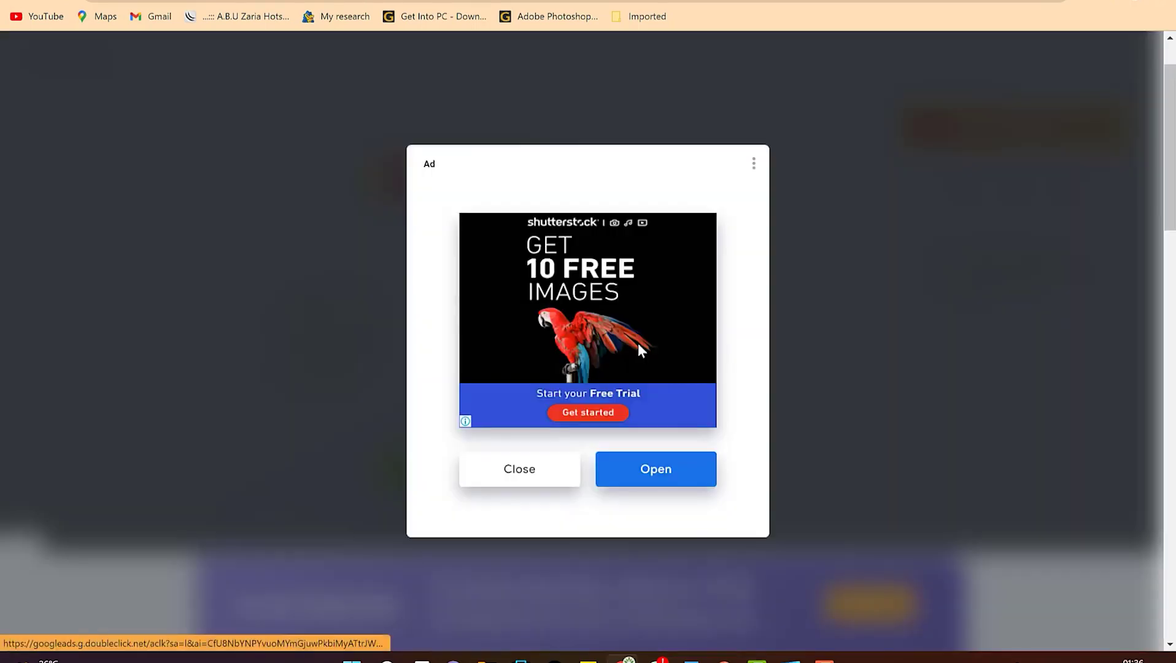
click(637, 343)
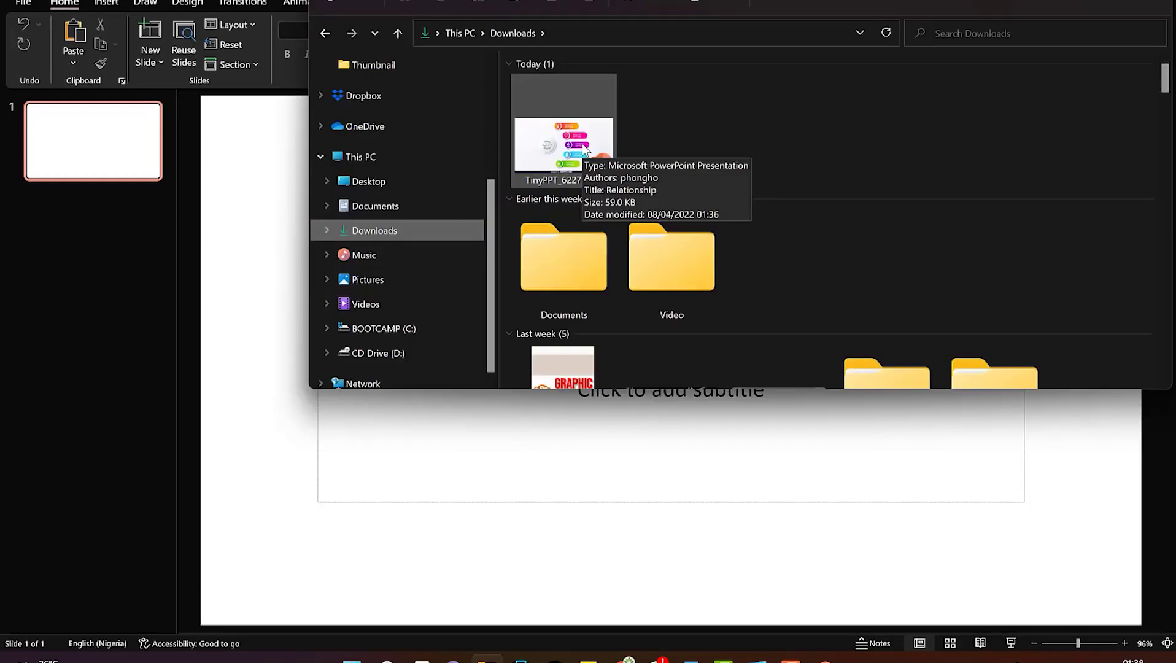
click(584, 149)
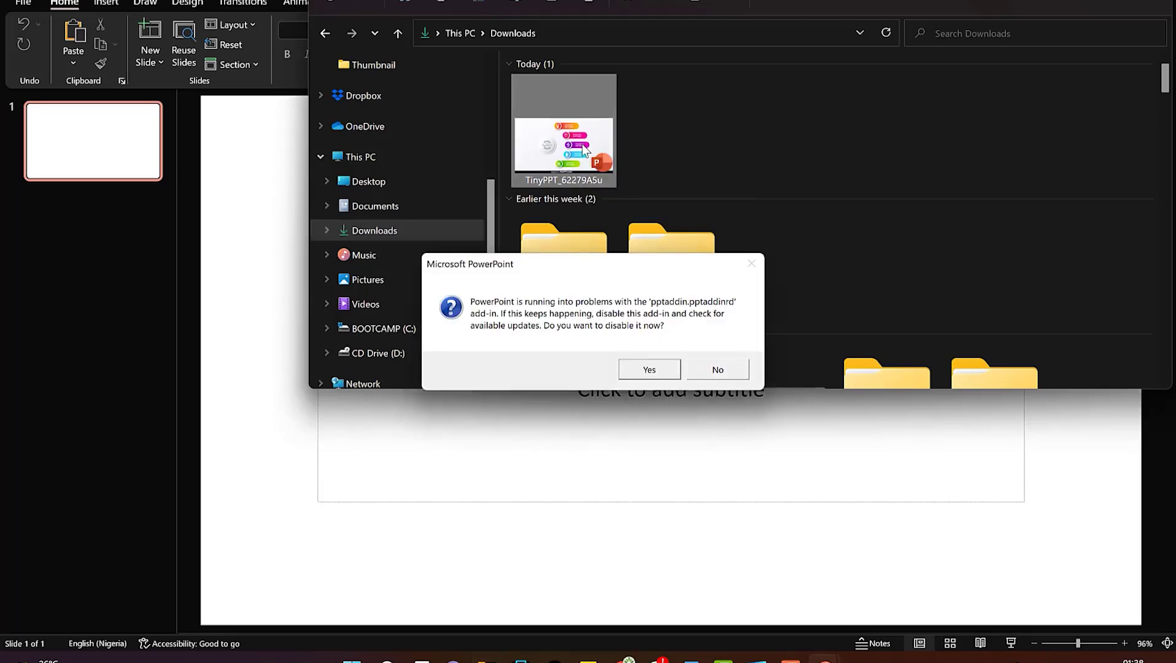
Dismiss the add-in warning so the TinyPPT deck opens, and go to the circle infographic slide.
click(648, 373)
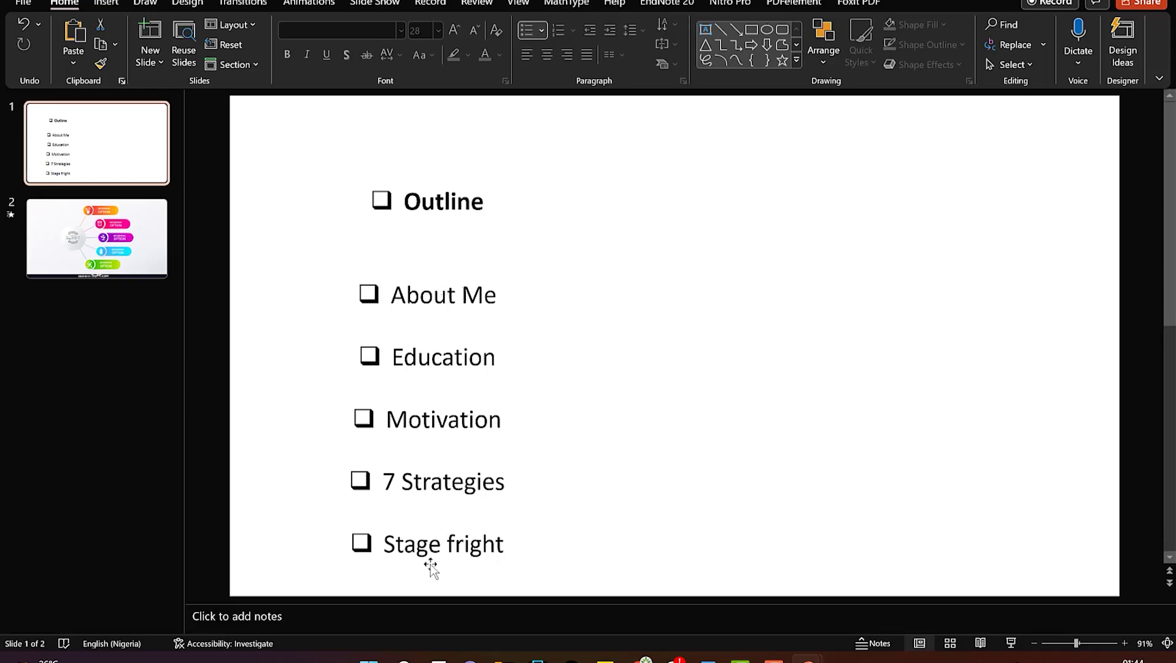
click(114, 251)
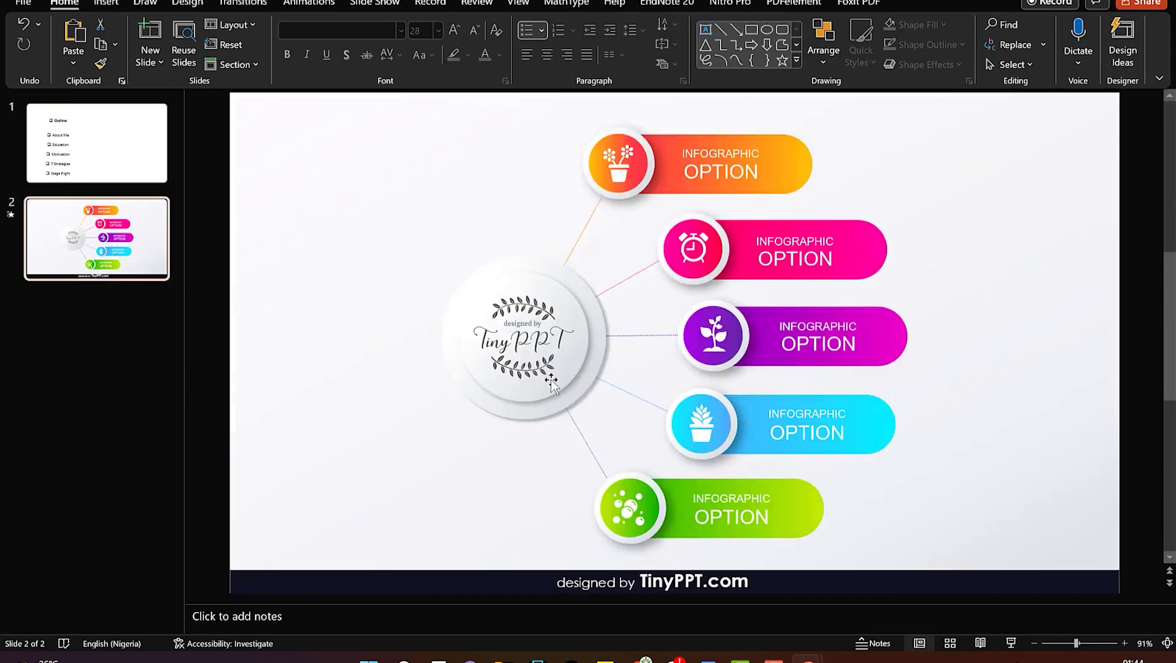
Delete the TinyPPT logo picture from the infographic's centre circle.
click(538, 332)
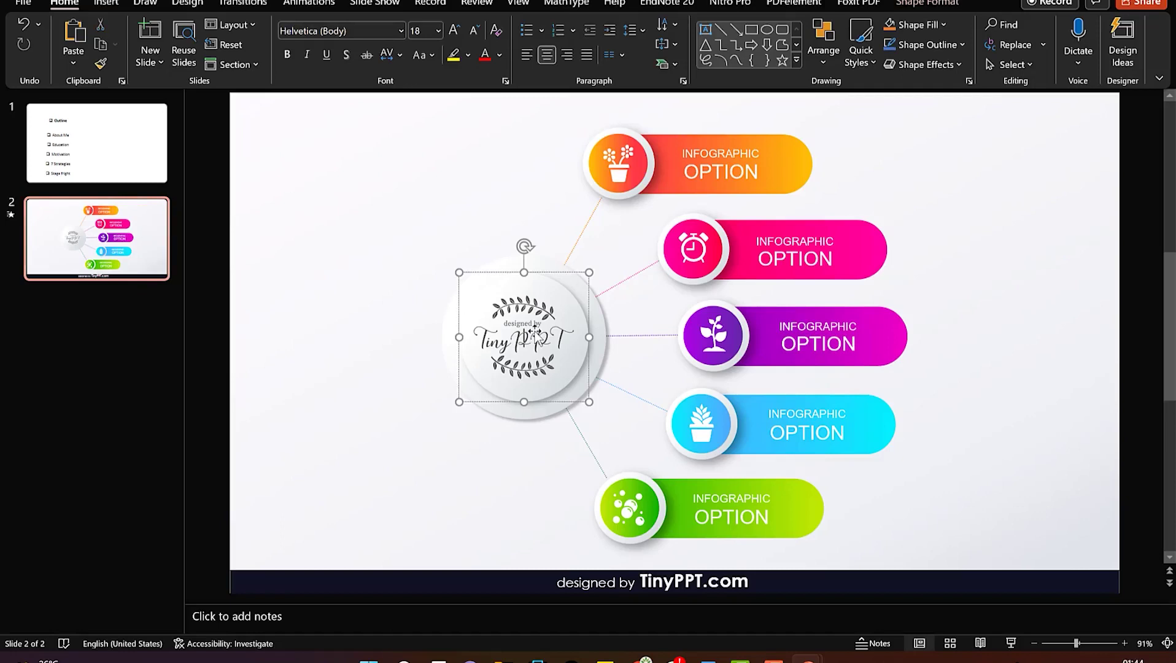
click(534, 333)
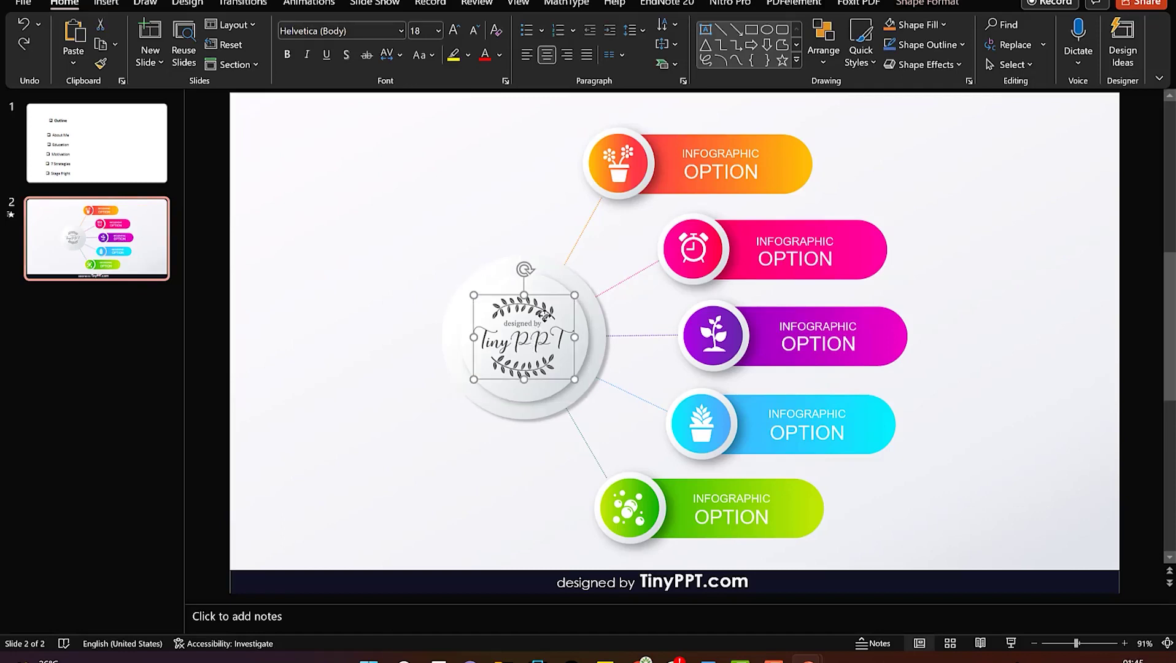
key(Delete)
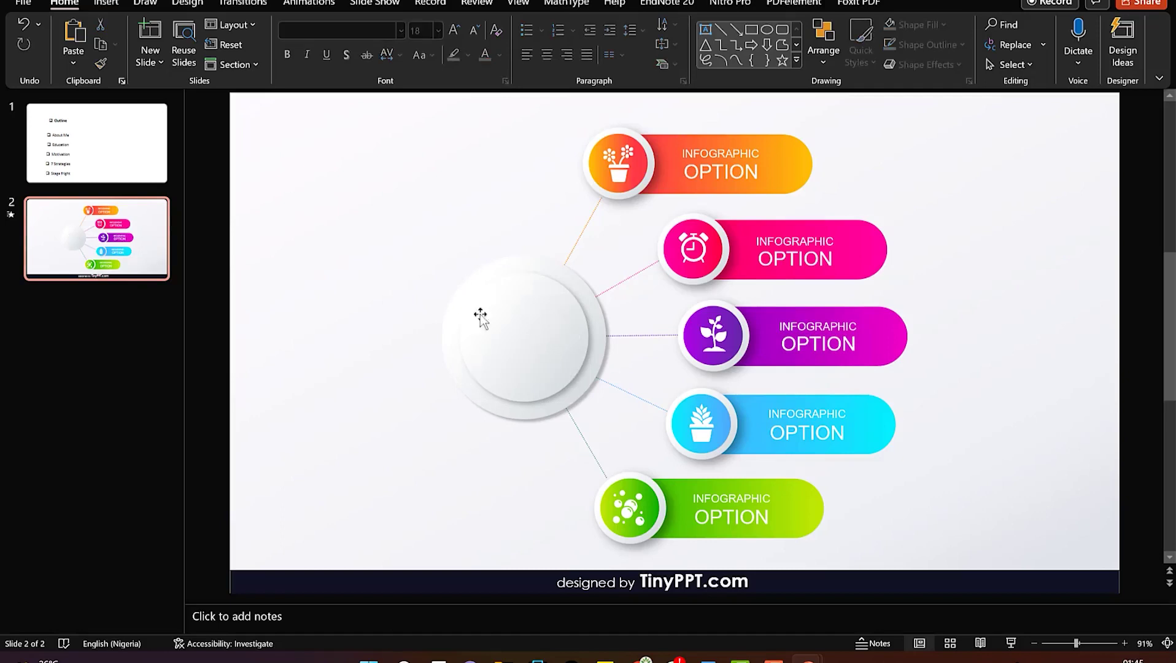
Place a new text box inside the centre circle for the Outline label.
click(750, 29)
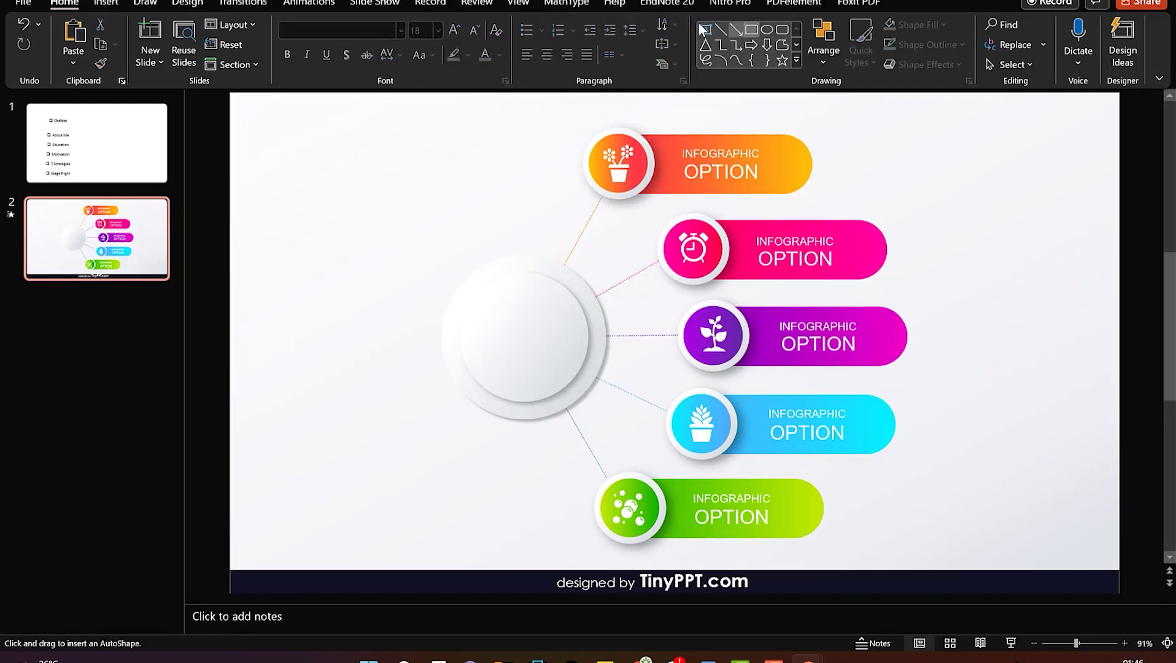
click(705, 32)
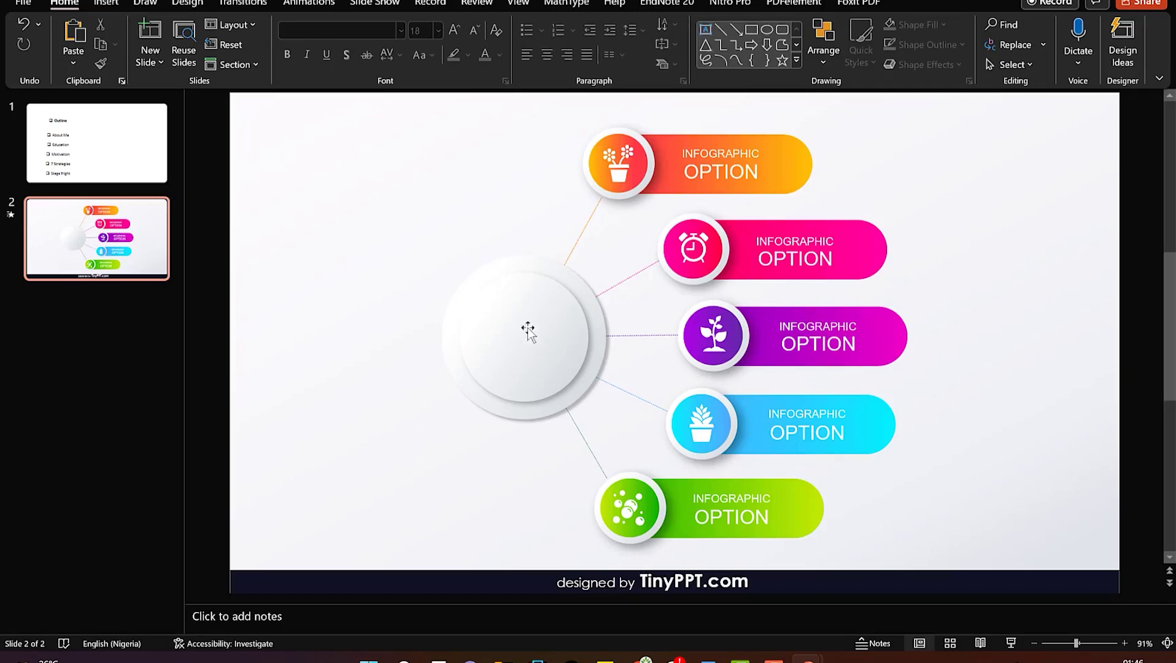
click(491, 320)
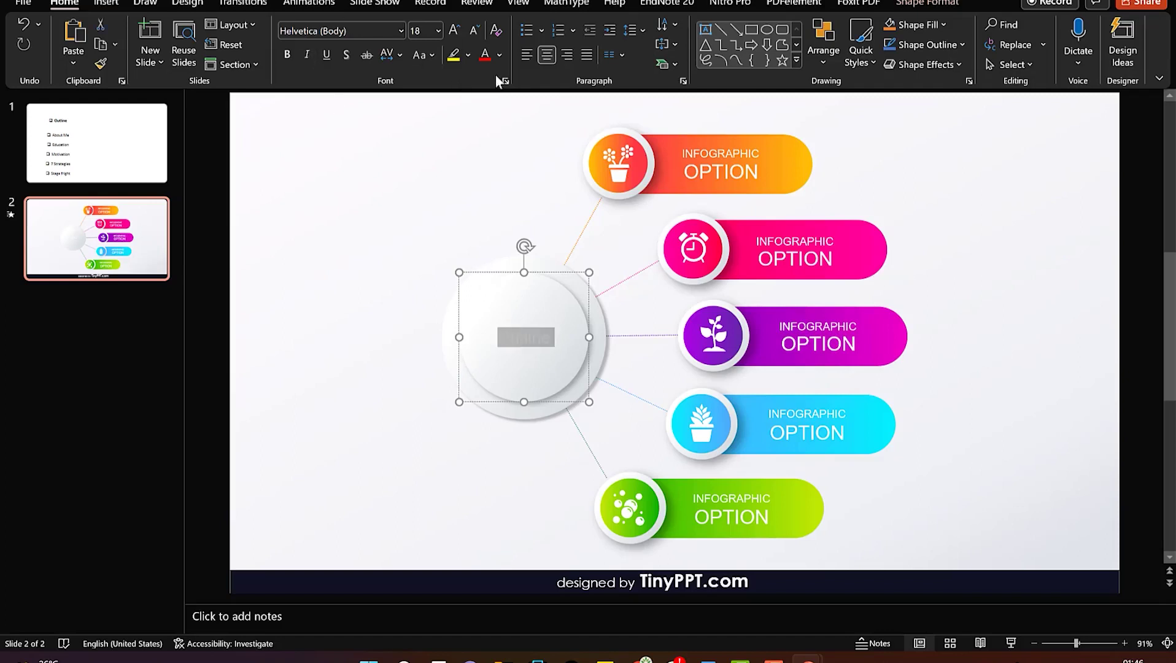
Colour the Outline label blue and resize it down to 28 pt.
click(500, 54)
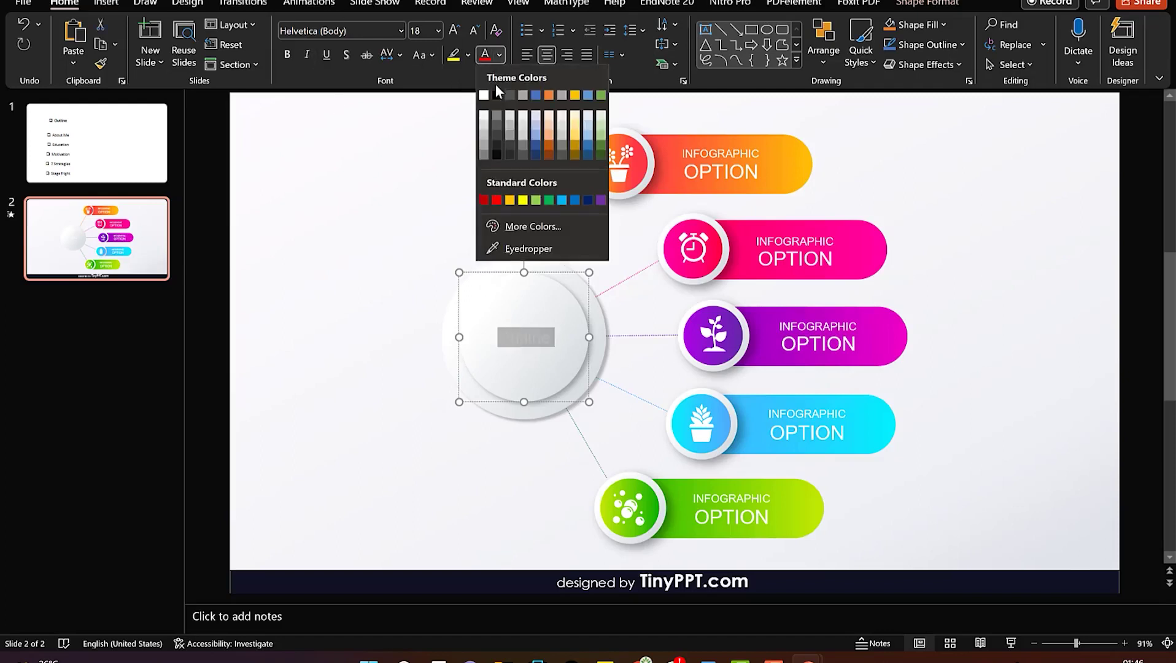
click(577, 200)
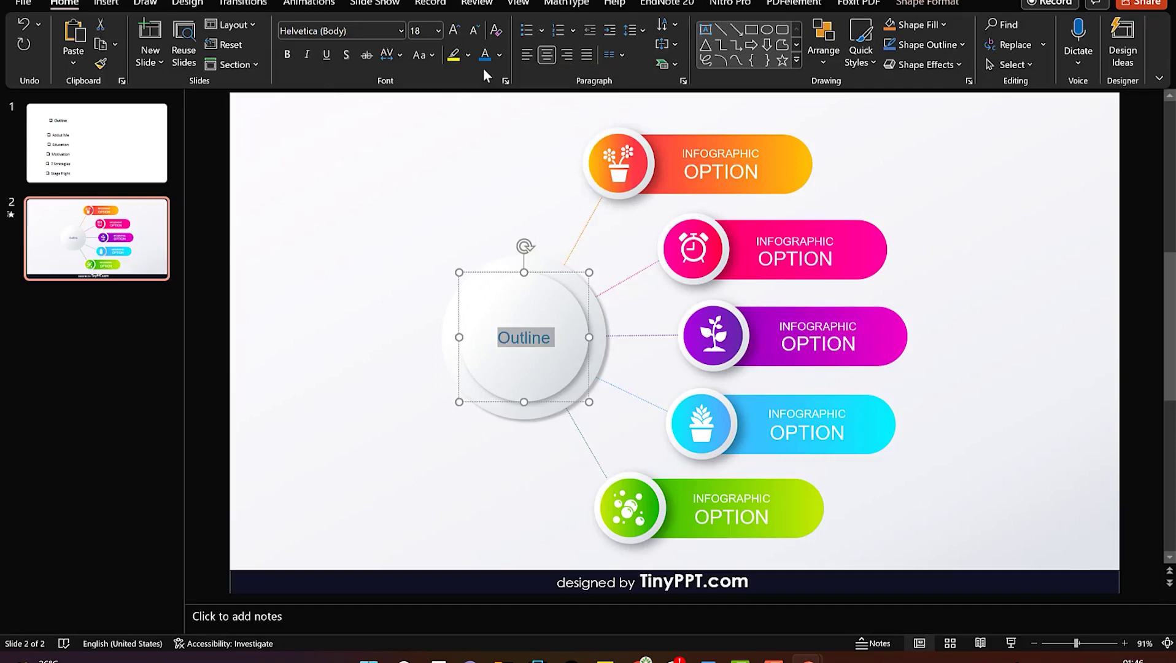
click(453, 31)
click(453, 31)
click(453, 31)
click(453, 31)
click(453, 31)
click(474, 30)
click(473, 30)
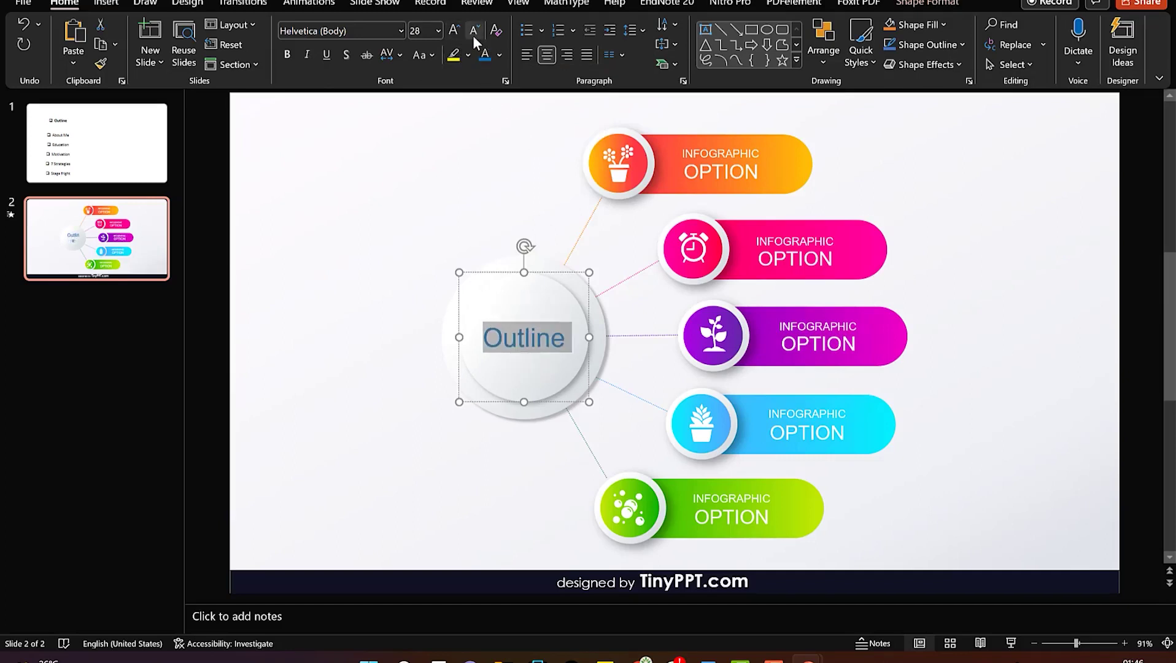
Make the Outline label bold and shrink it to 24 pt on one line.
click(291, 53)
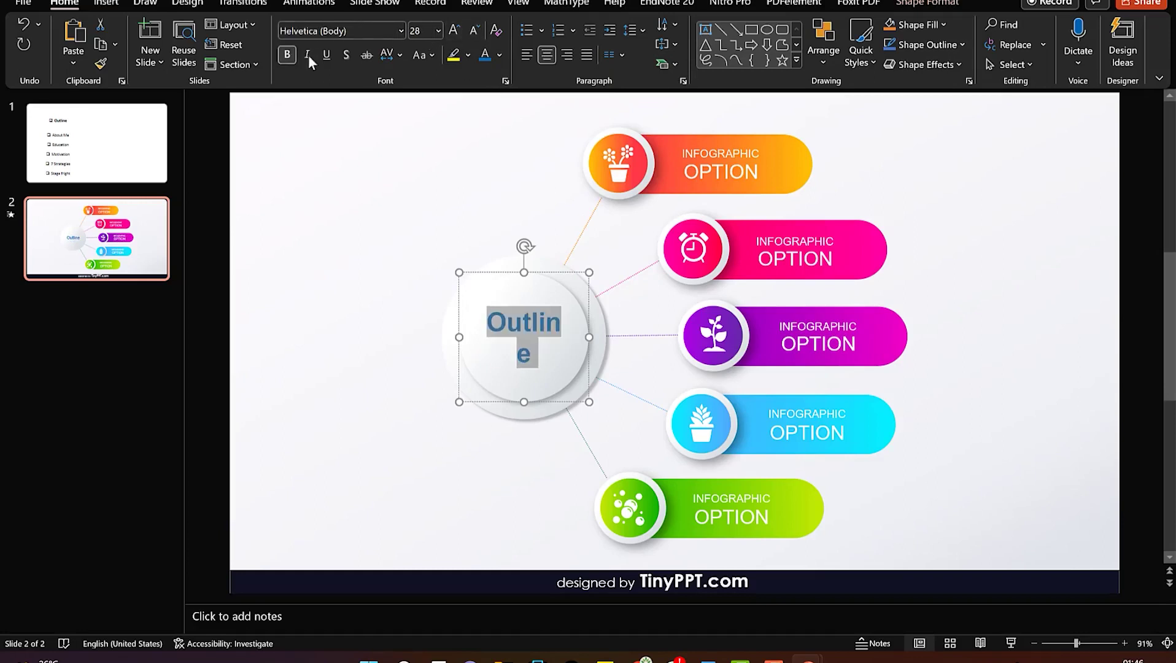
click(473, 36)
click(524, 384)
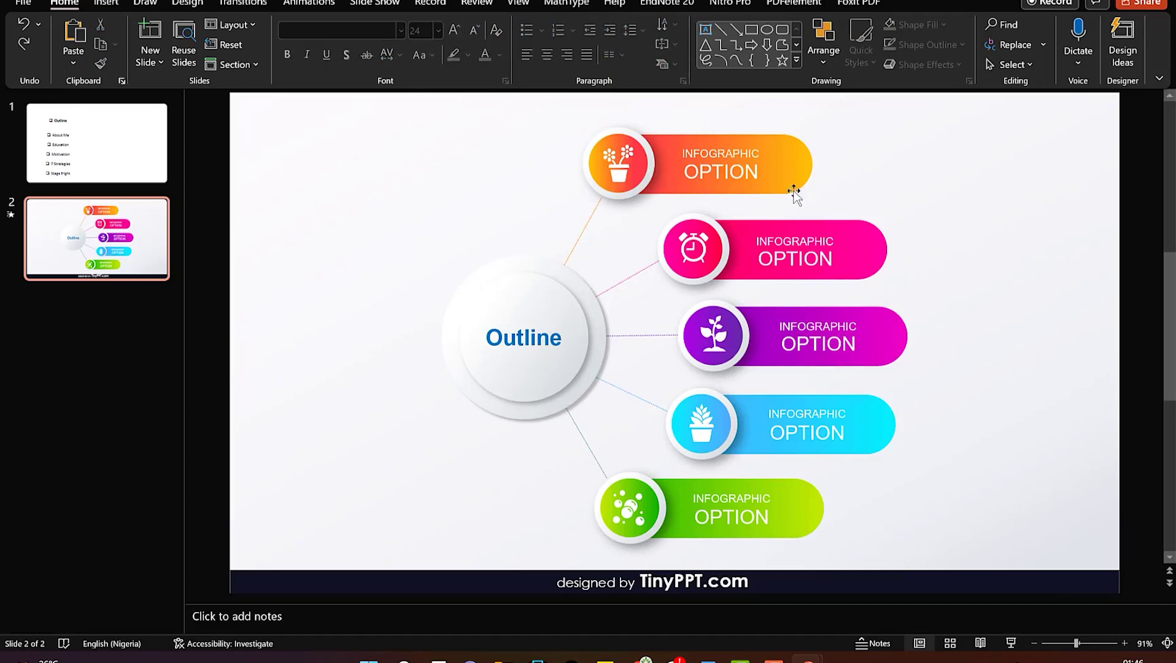
click(739, 172)
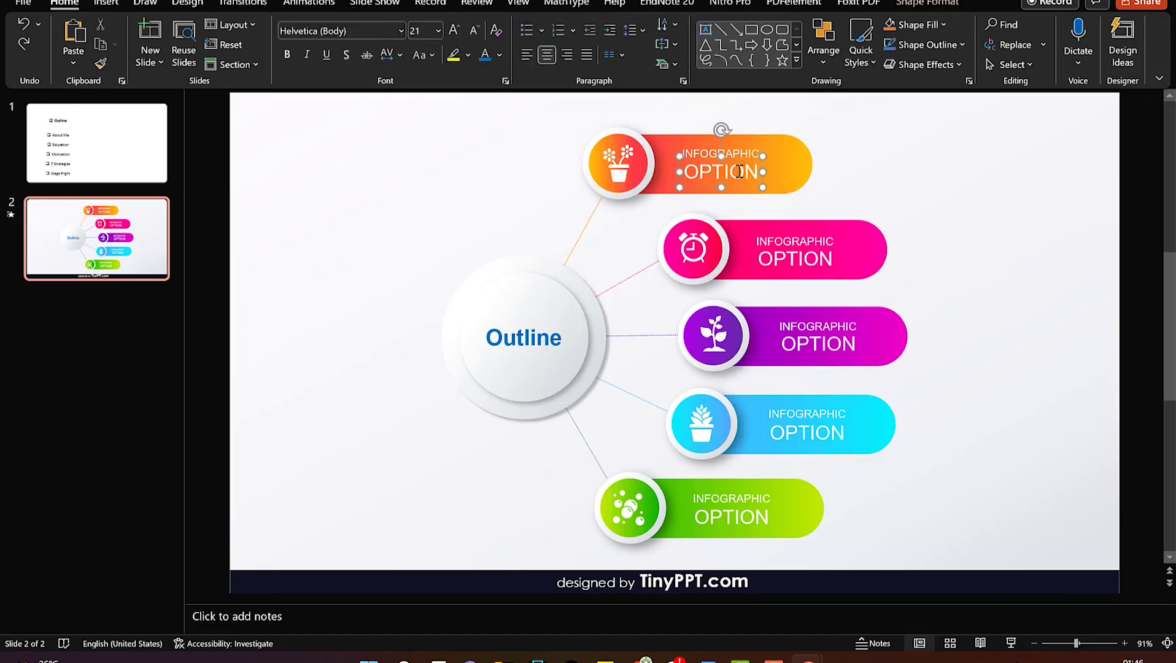
Relabel the orange and pink branches 'About me' and 'Education', each widened to one line.
double_click(740, 172)
text(About me)
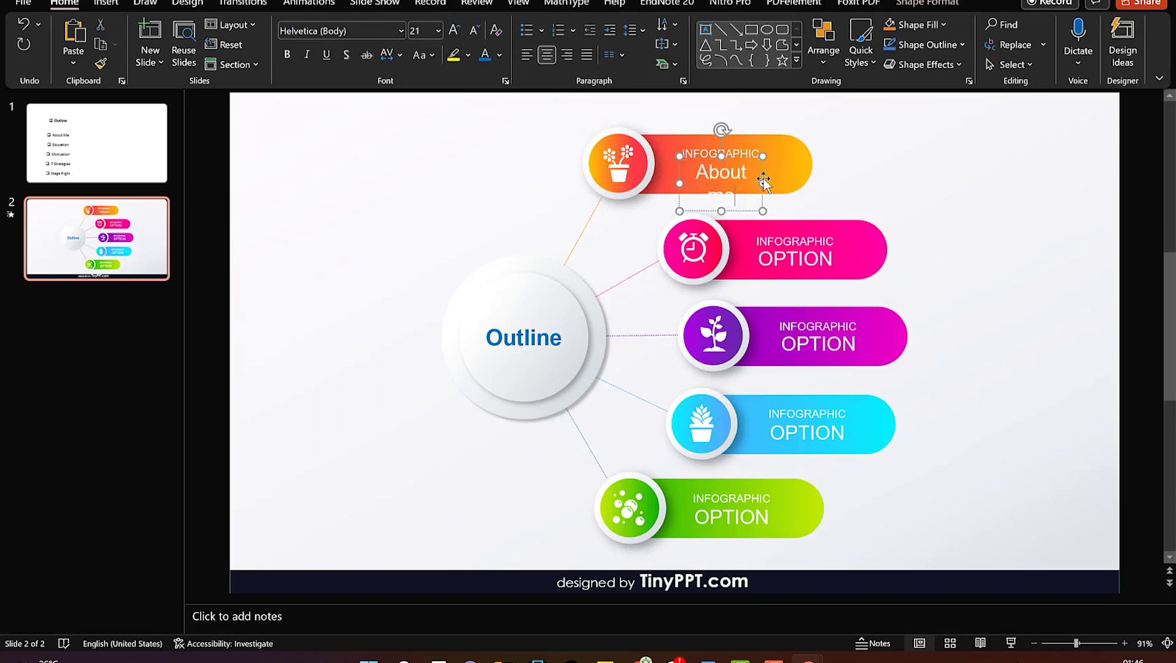
drag(766, 178, 790, 185)
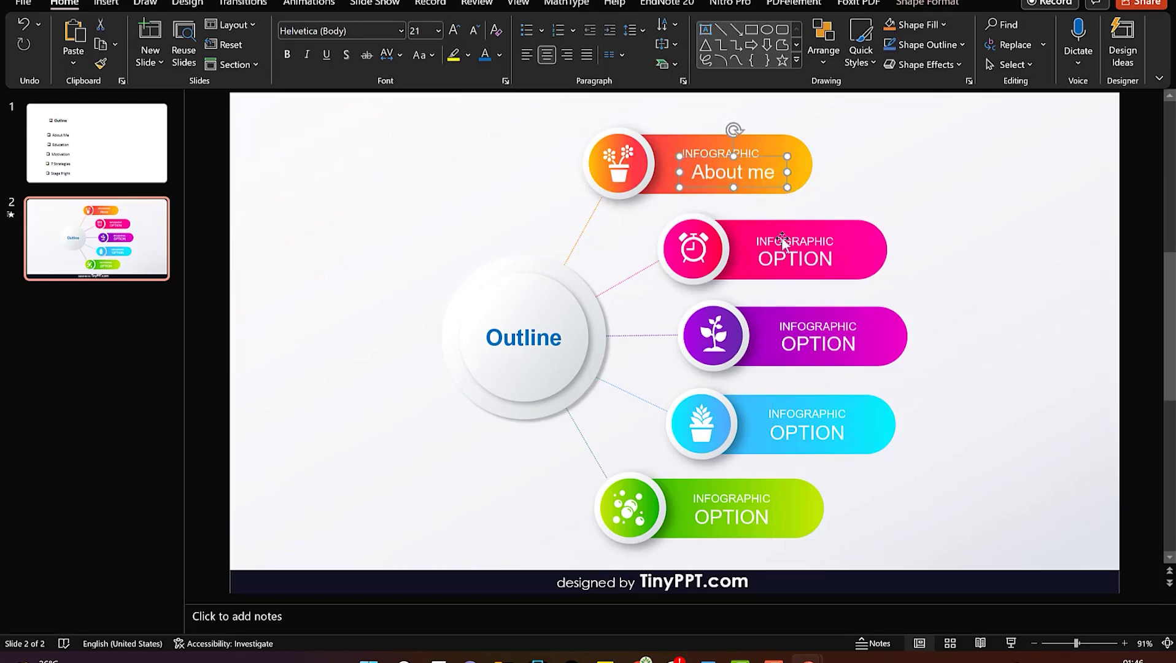
click(787, 260)
click(83, 123)
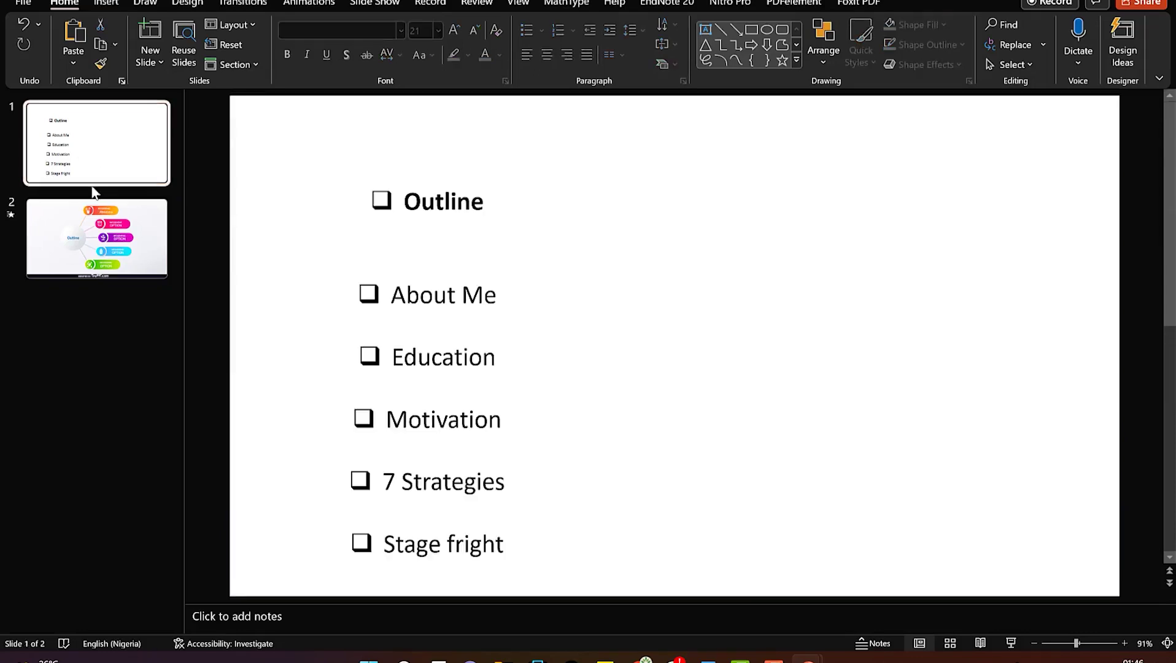
click(87, 219)
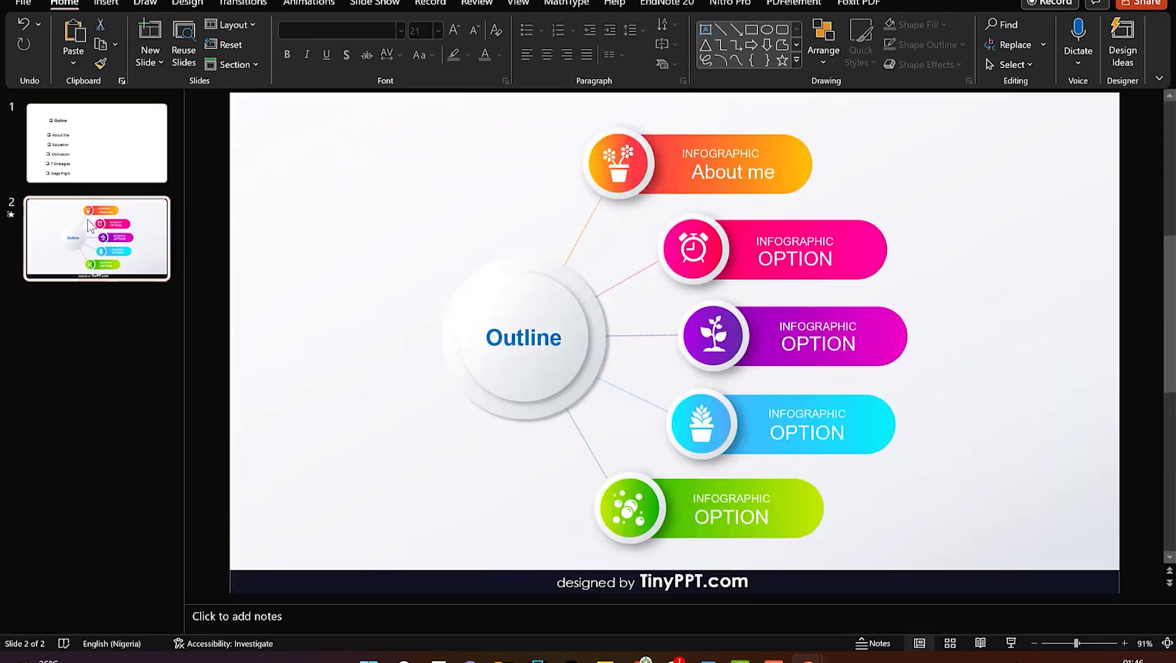
click(824, 270)
double_click(816, 261)
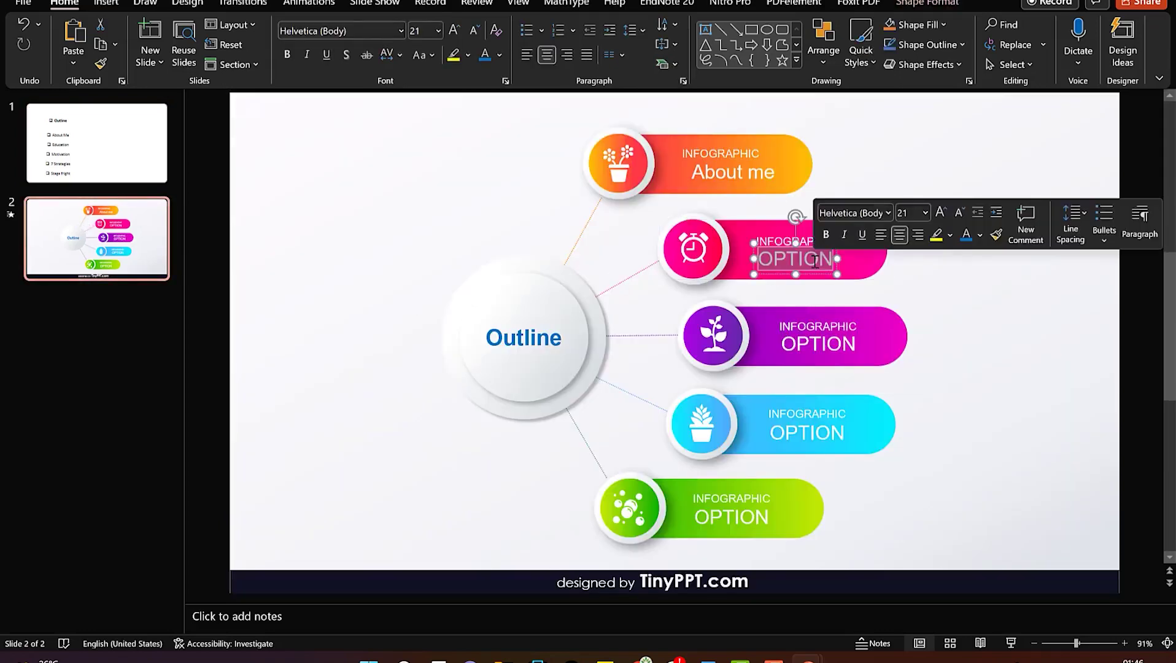
text(Education)
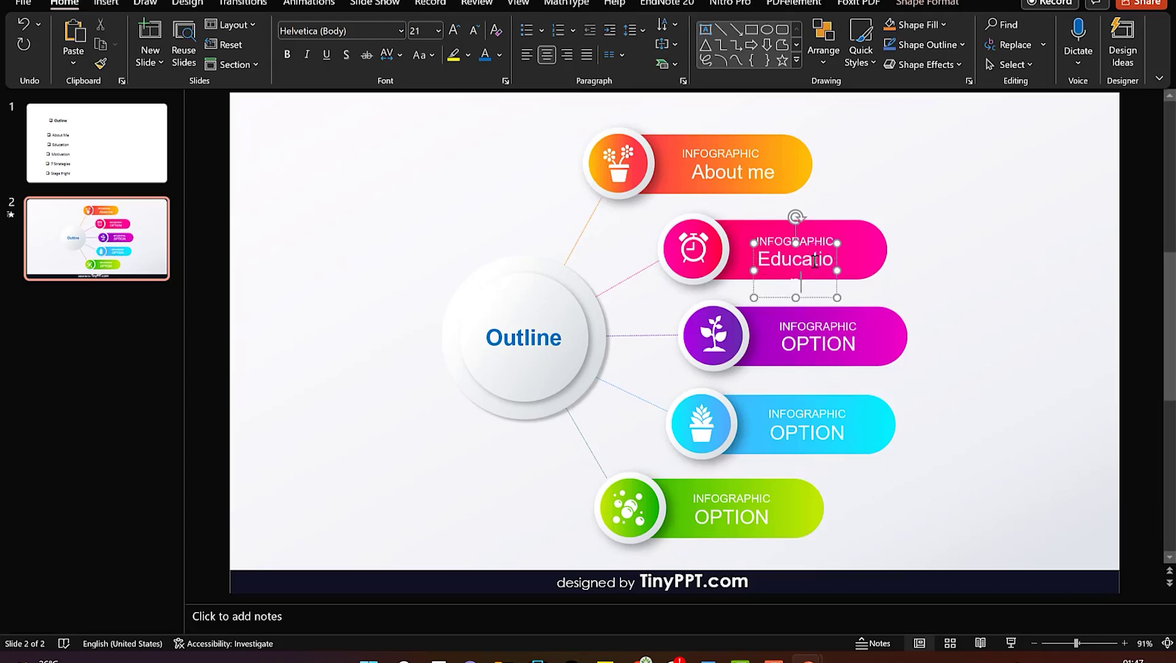
drag(836, 270, 852, 270)
Relabel the purple and blue branches 'Motivation' and '7 Strategies', each widened to one line.
double_click(803, 344)
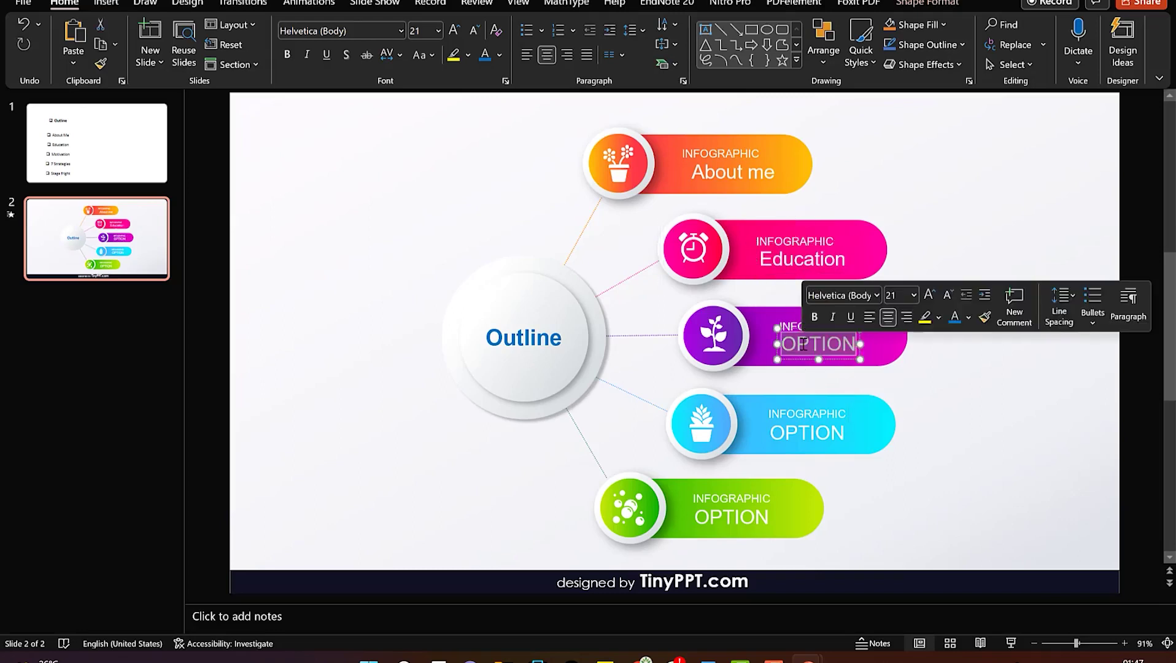
text(Motivation)
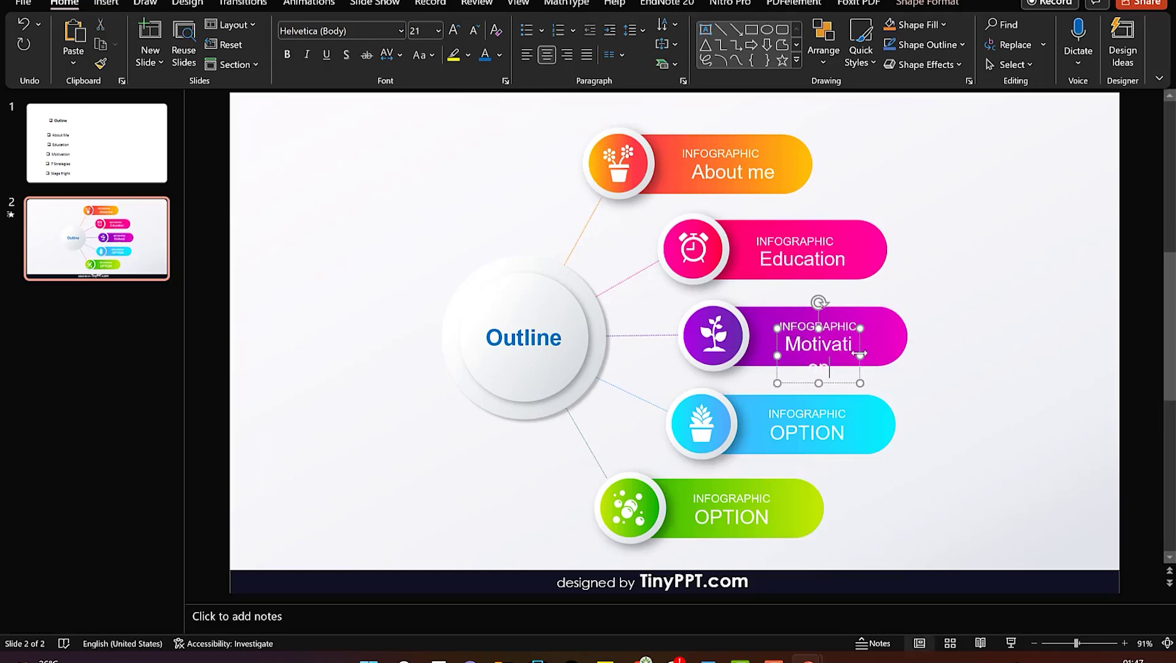
drag(859, 355, 888, 356)
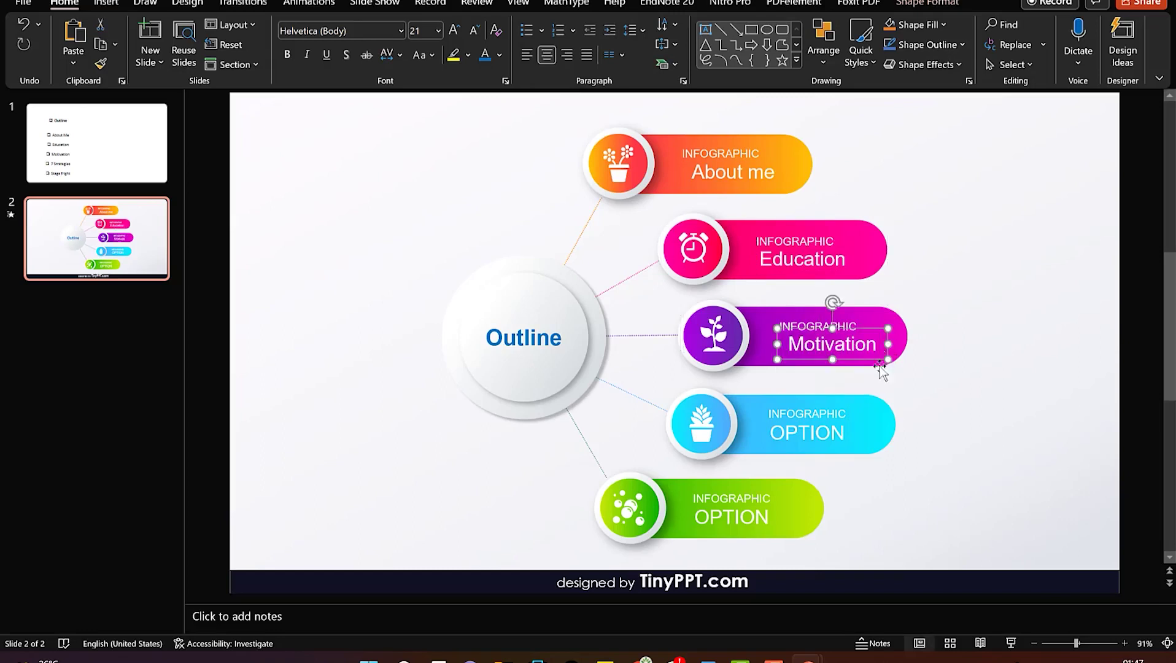
click(786, 429)
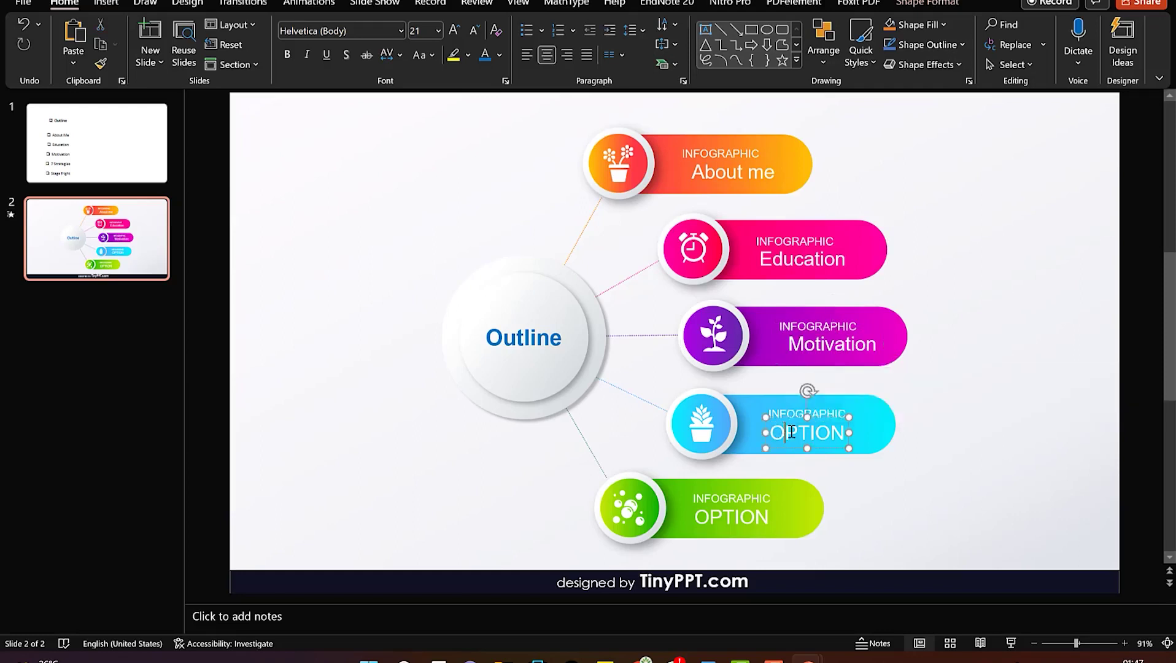
double_click(791, 431)
text(7 Strategies)
drag(862, 455, 888, 448)
click(864, 445)
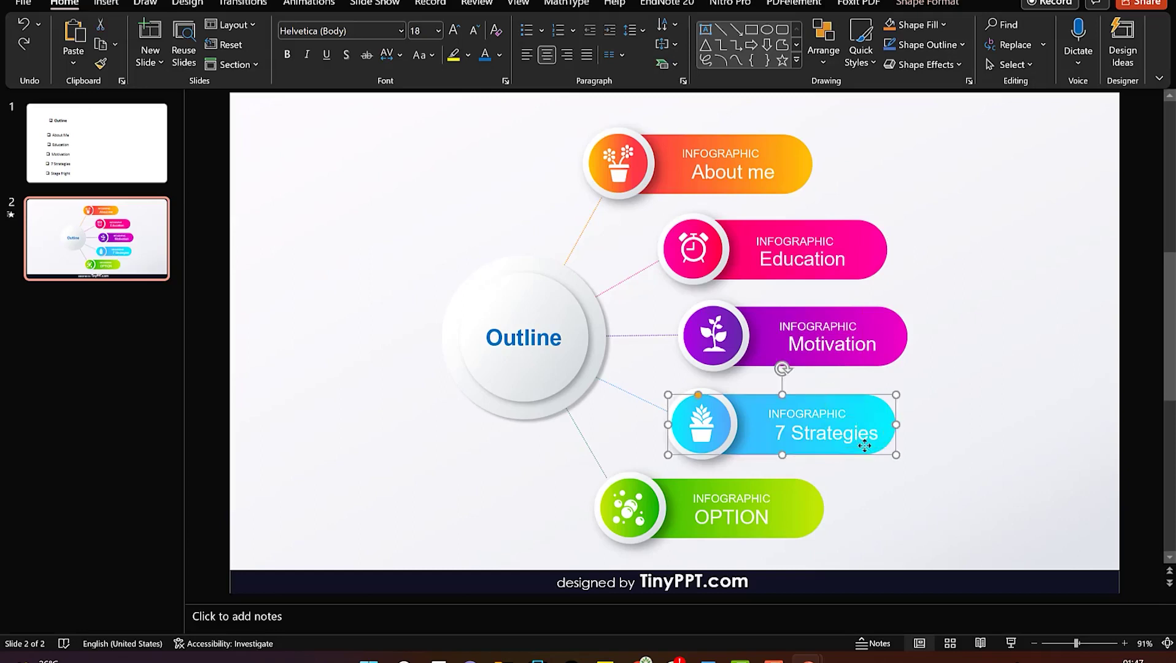
Relabel the green branch 'Stage fright' on one line and shift it and 7 Strategies left.
click(744, 522)
click(744, 522)
double_click(744, 524)
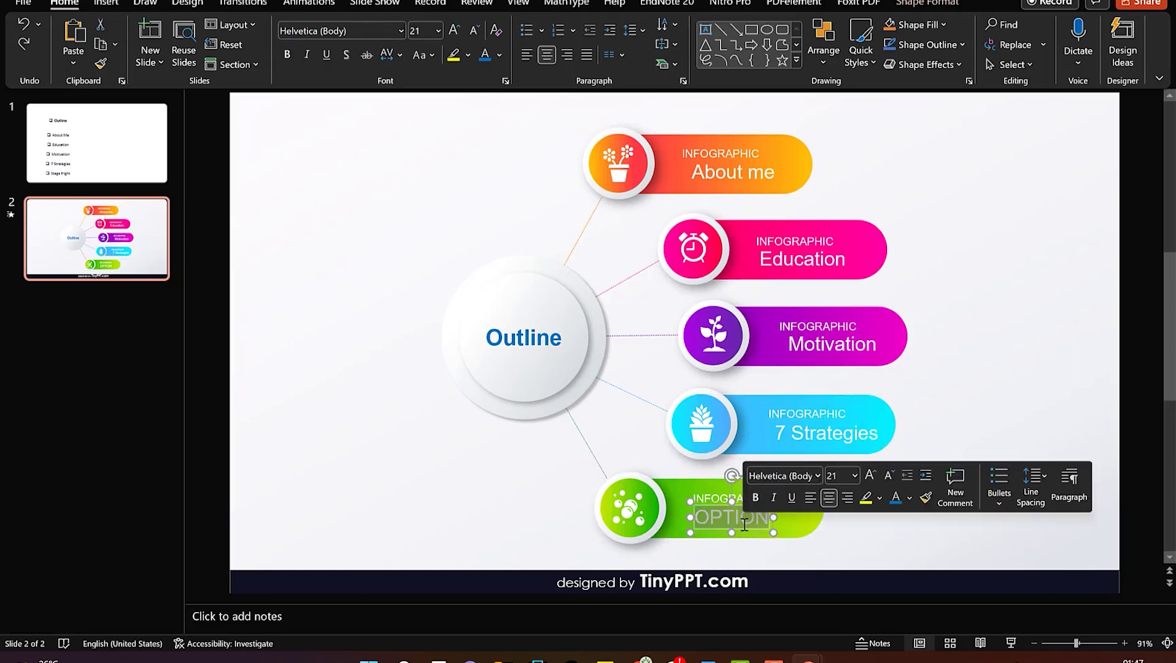
text(Stage fright)
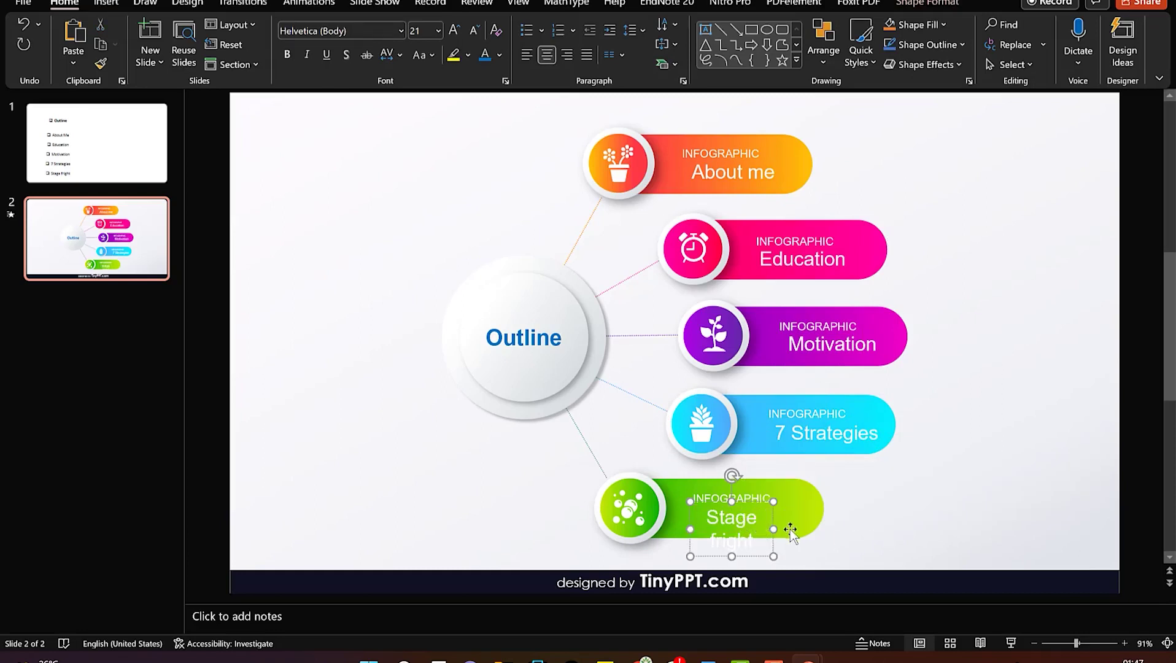
drag(773, 530, 831, 532)
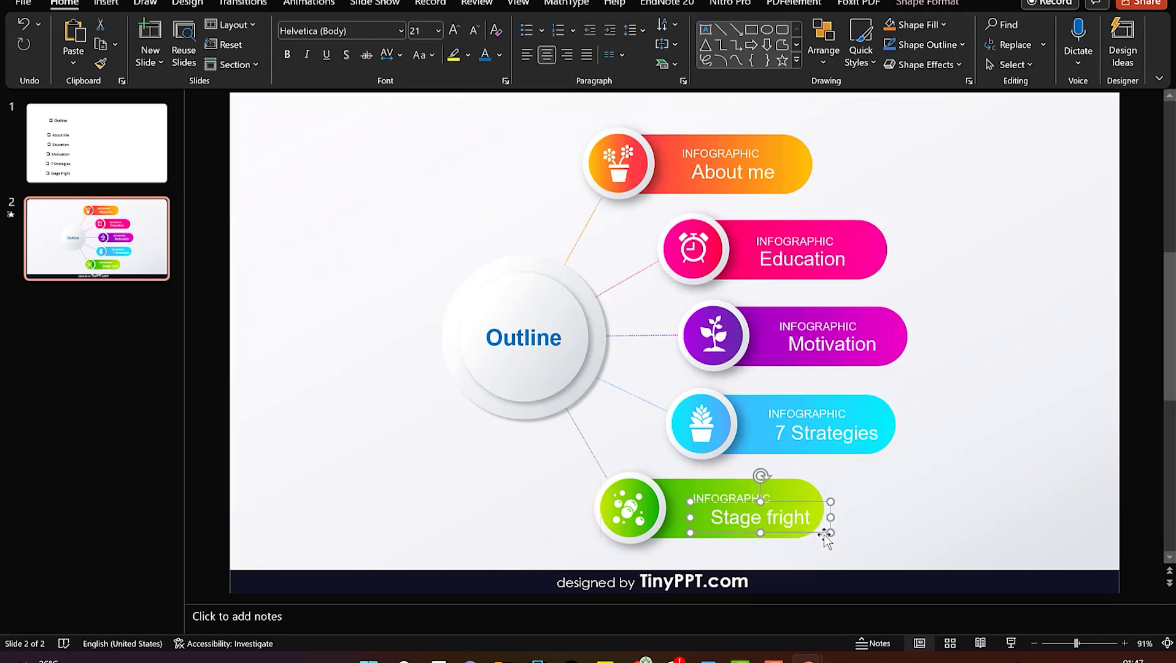
drag(822, 533, 800, 536)
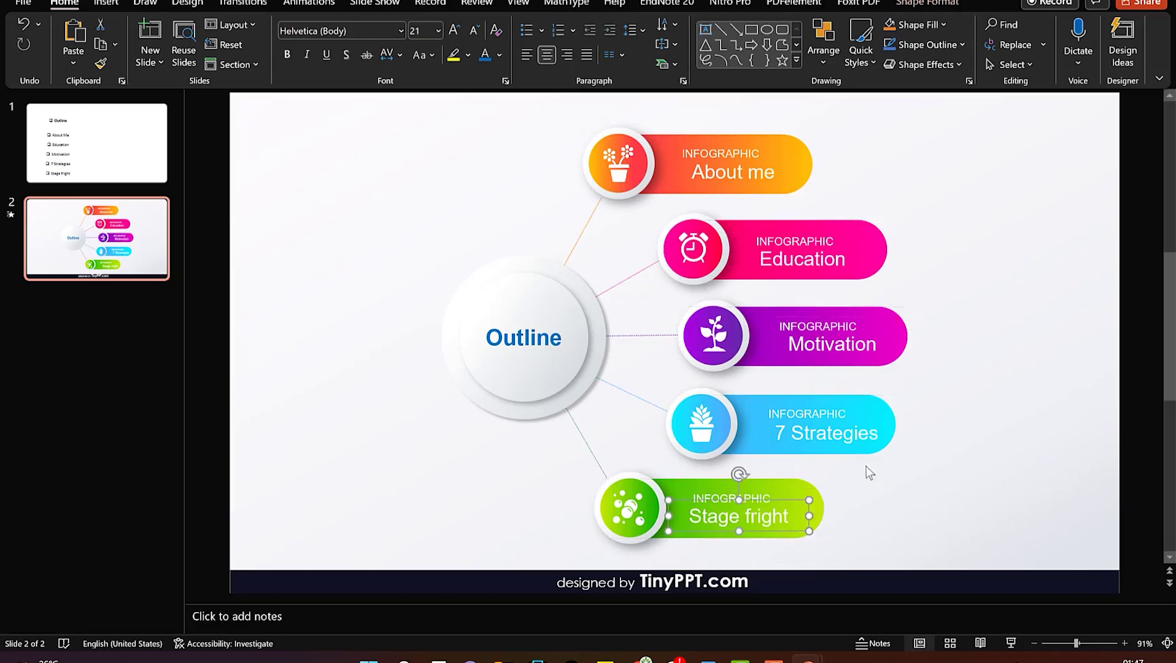
click(851, 436)
drag(882, 440, 876, 439)
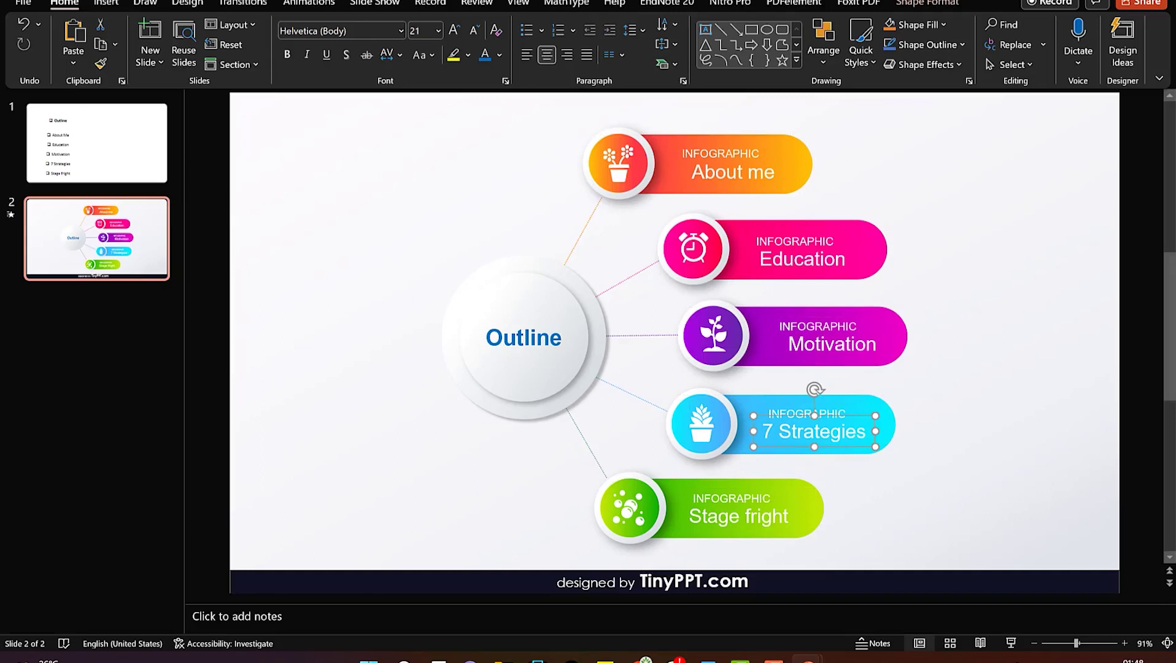
Delete the INFOGRAPHIC caption from the About me pill and nudge its title to centre.
click(747, 145)
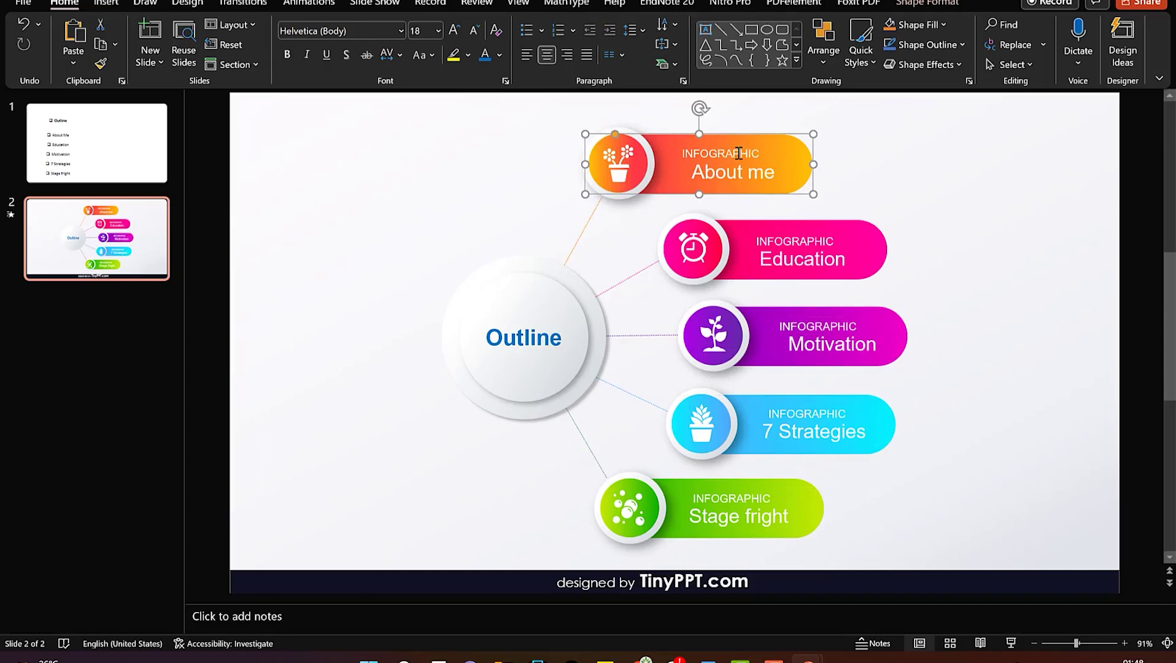
click(739, 154)
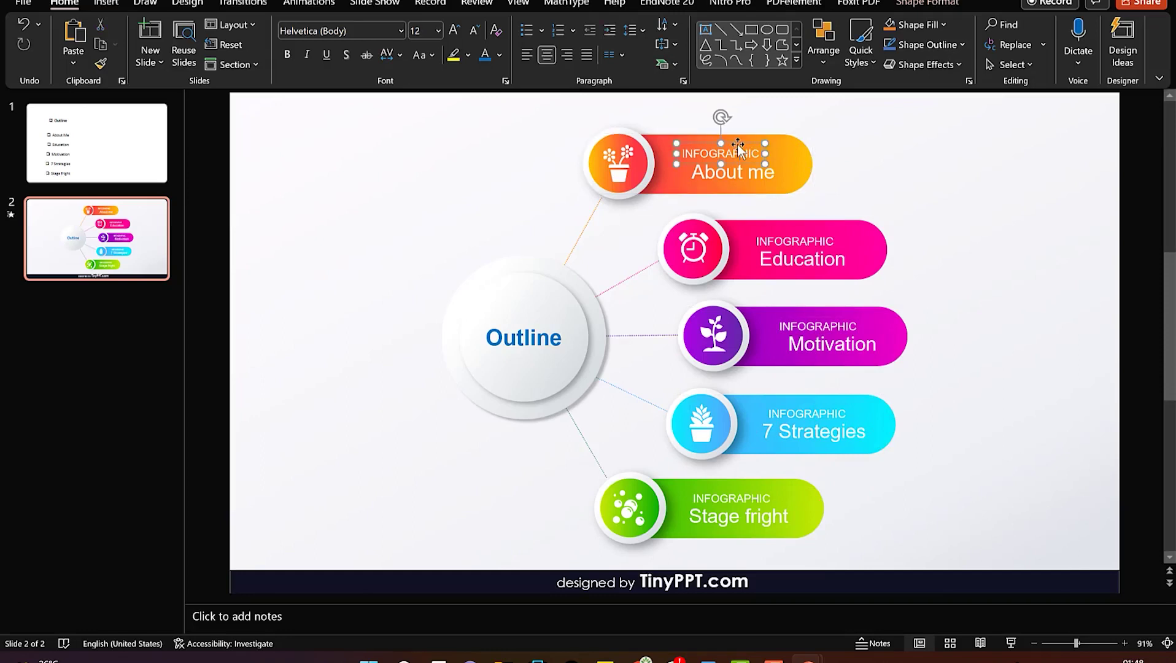
double_click(732, 155)
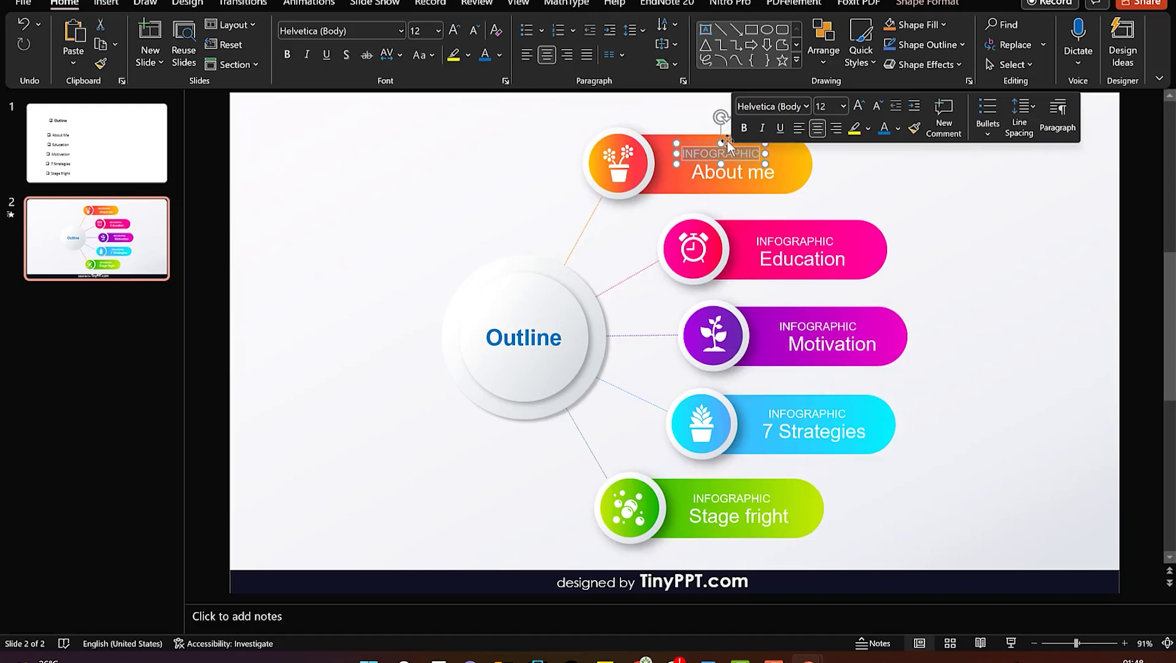
click(727, 140)
click(738, 149)
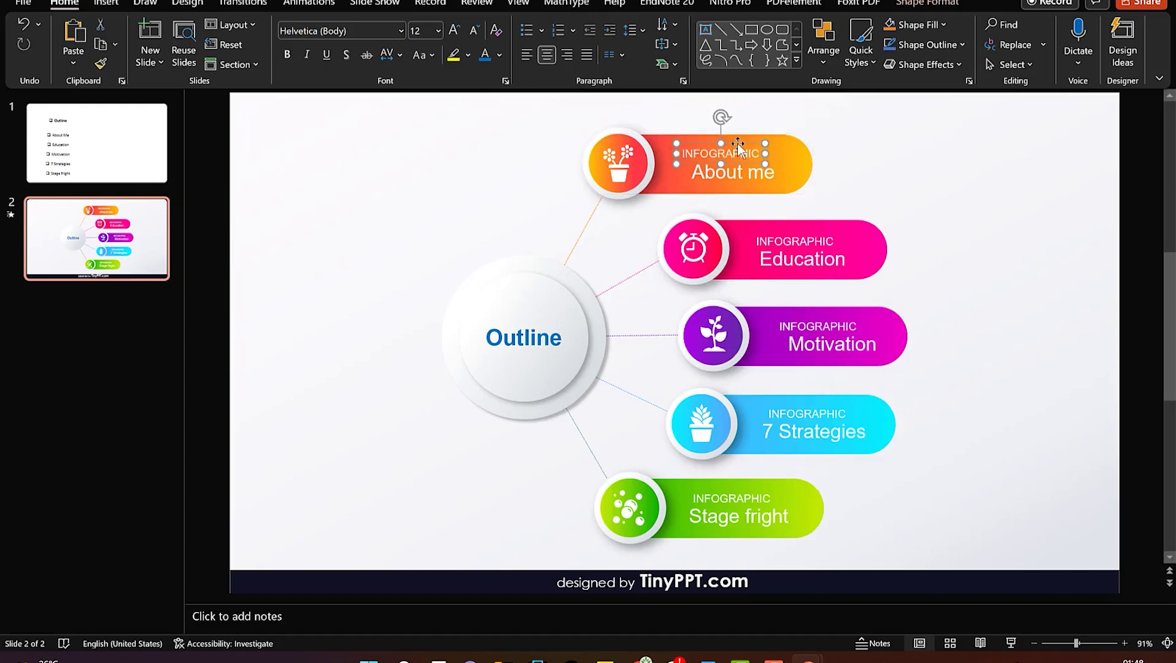
key(Delete)
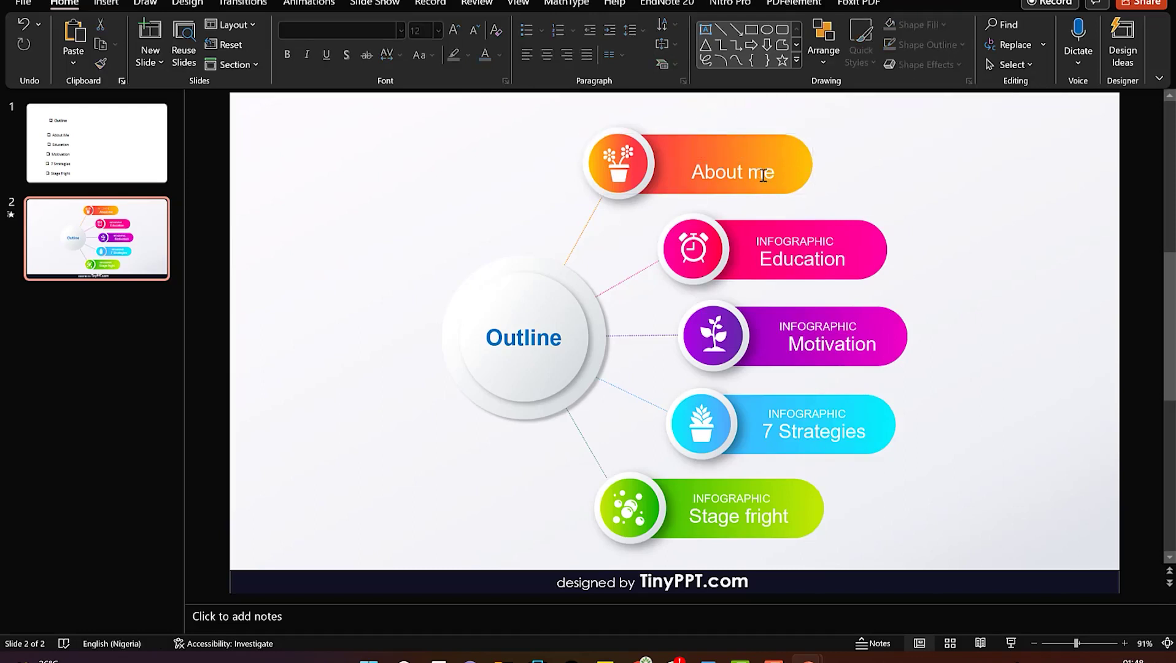
click(760, 170)
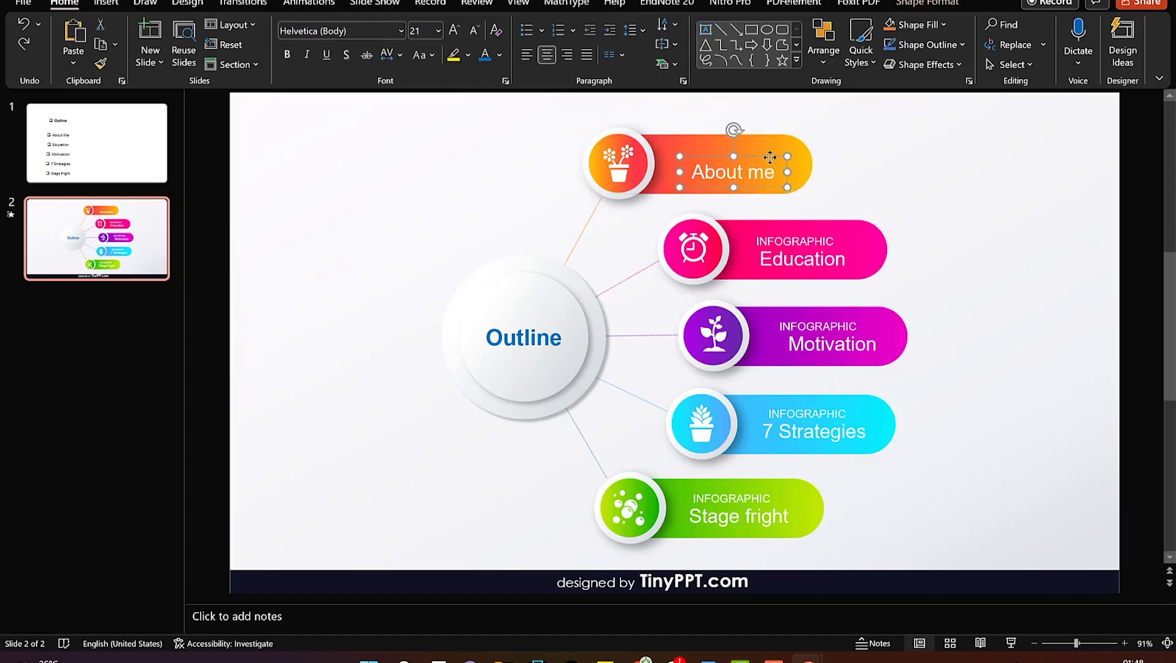
key(Up)
key(Up)
key(Up)
key(Up)
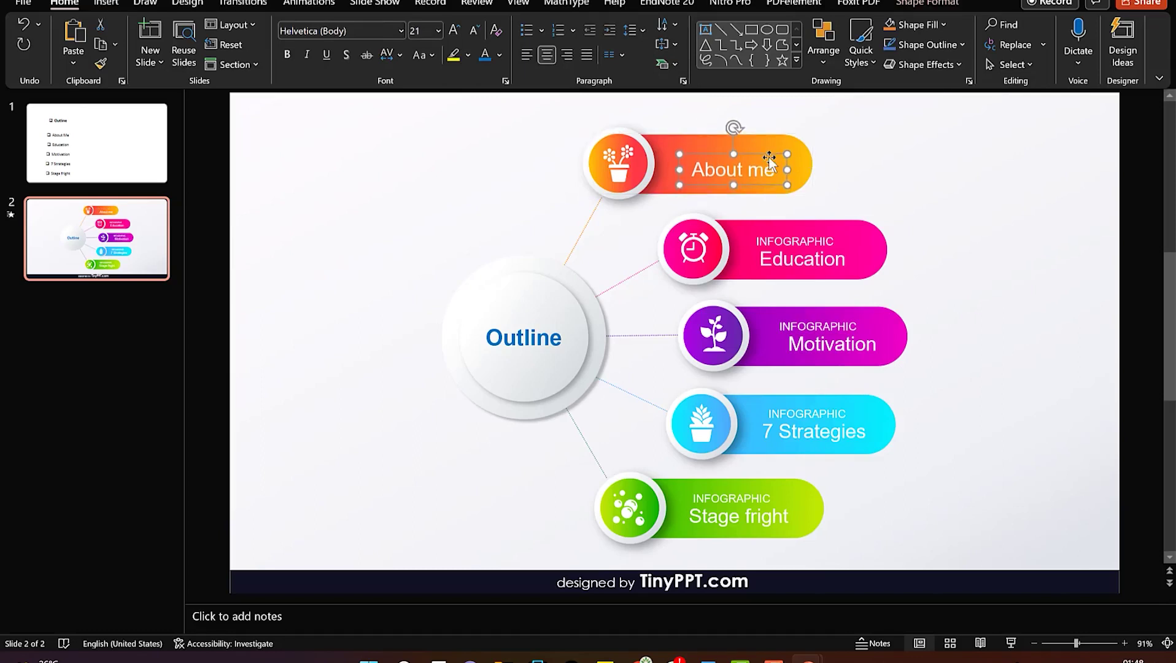
key(Up)
key(Up)
key(Up)
key(Up)
key(Up)
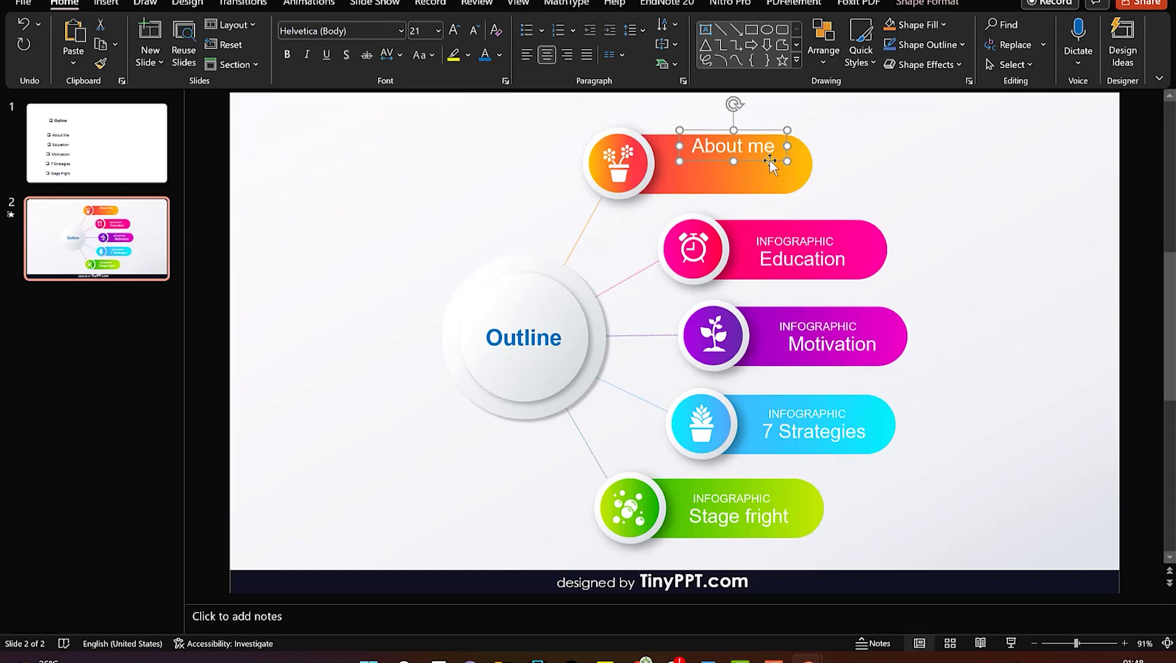
key(Down)
key(Down)
key(Down)
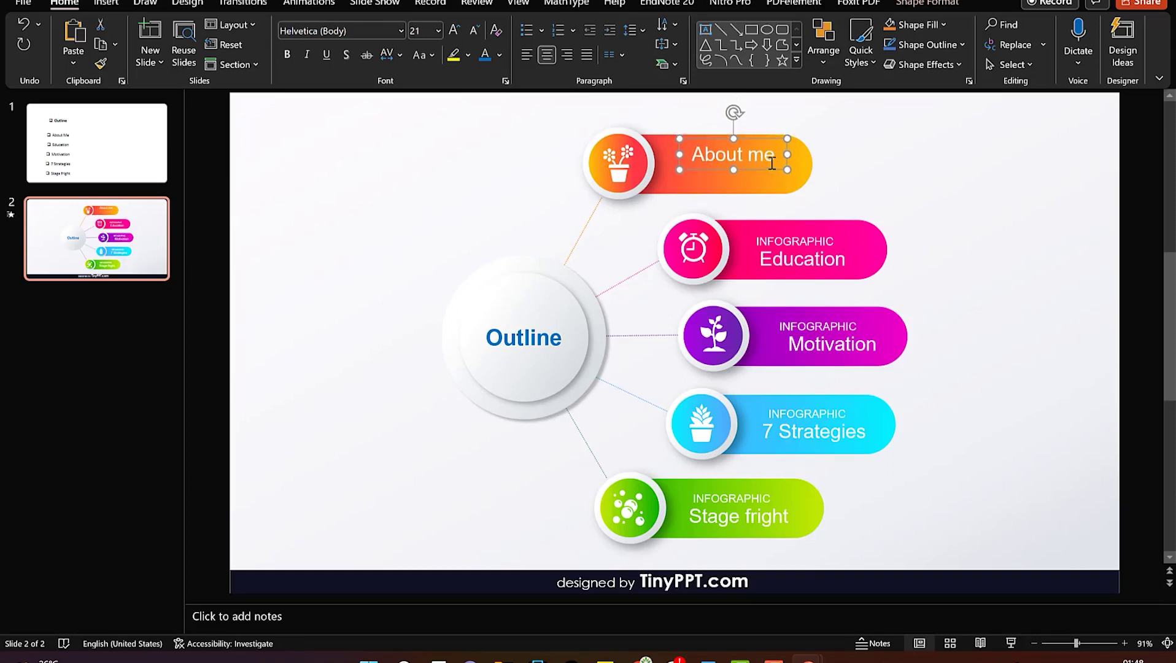
key(Down)
key(Down)
key(Down)
key(Down)
key(Left)
key(Left)
key(Left)
key(Left)
key(Left)
Remove the INFOGRAPHIC captions from Education and Motivation and centre both titles in their pills.
click(807, 236)
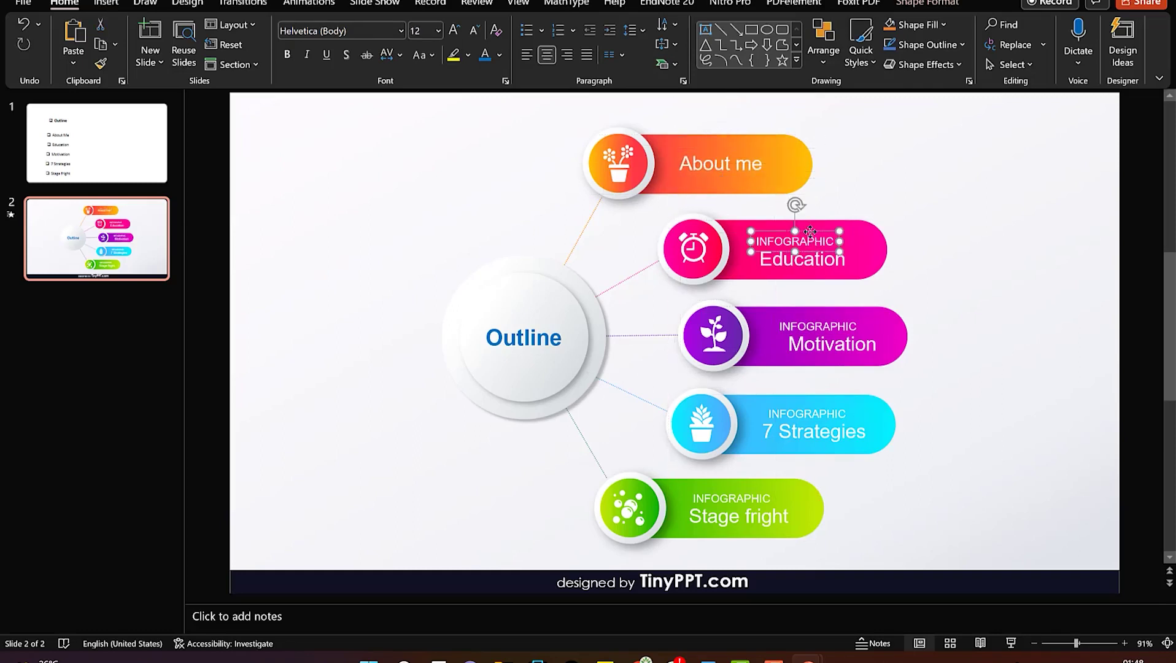
key(Delete)
click(816, 250)
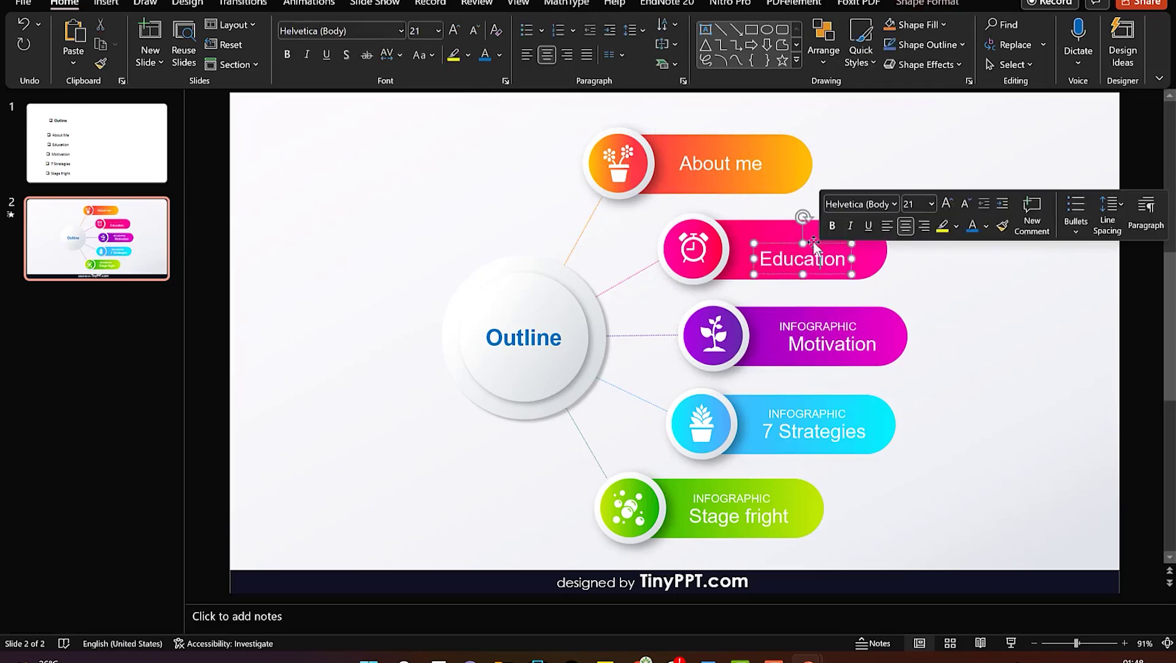
key(Up)
key(Up)
key(Up)
key(Left)
key(Left)
key(Left)
key(Left)
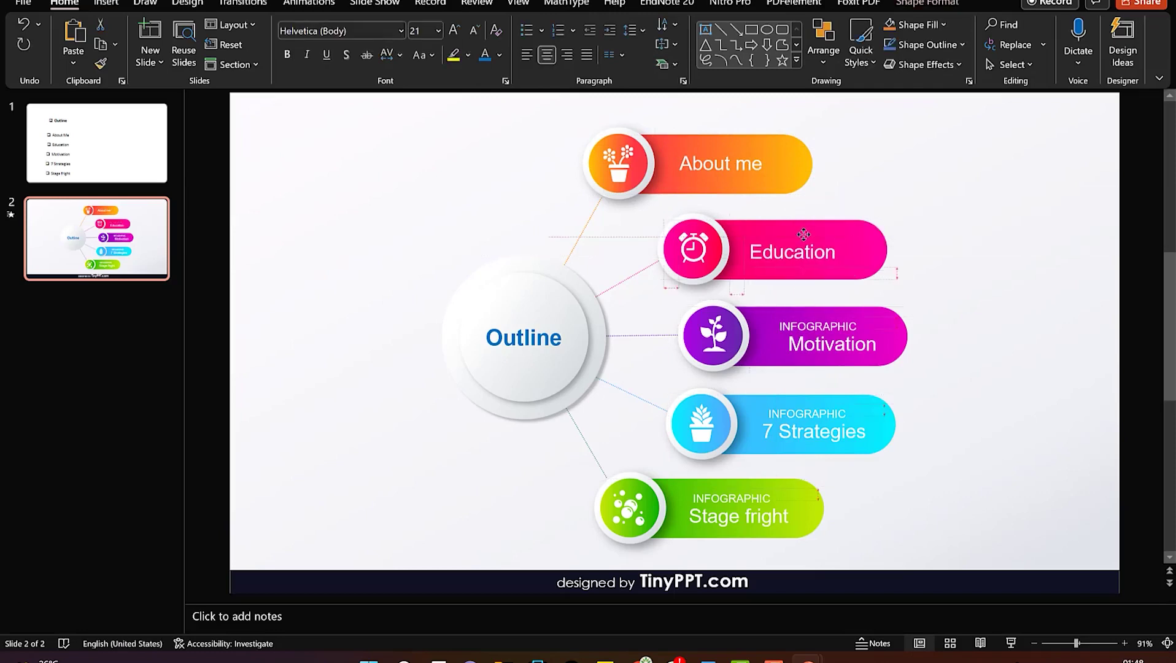
click(831, 323)
key(Tab)
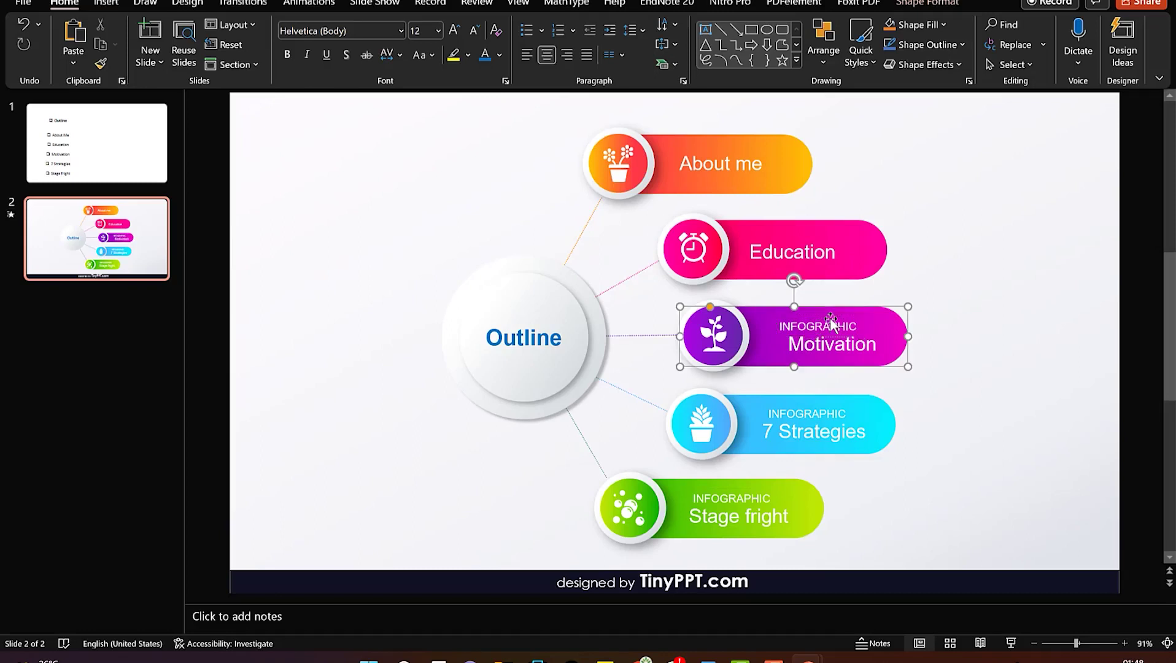
click(832, 320)
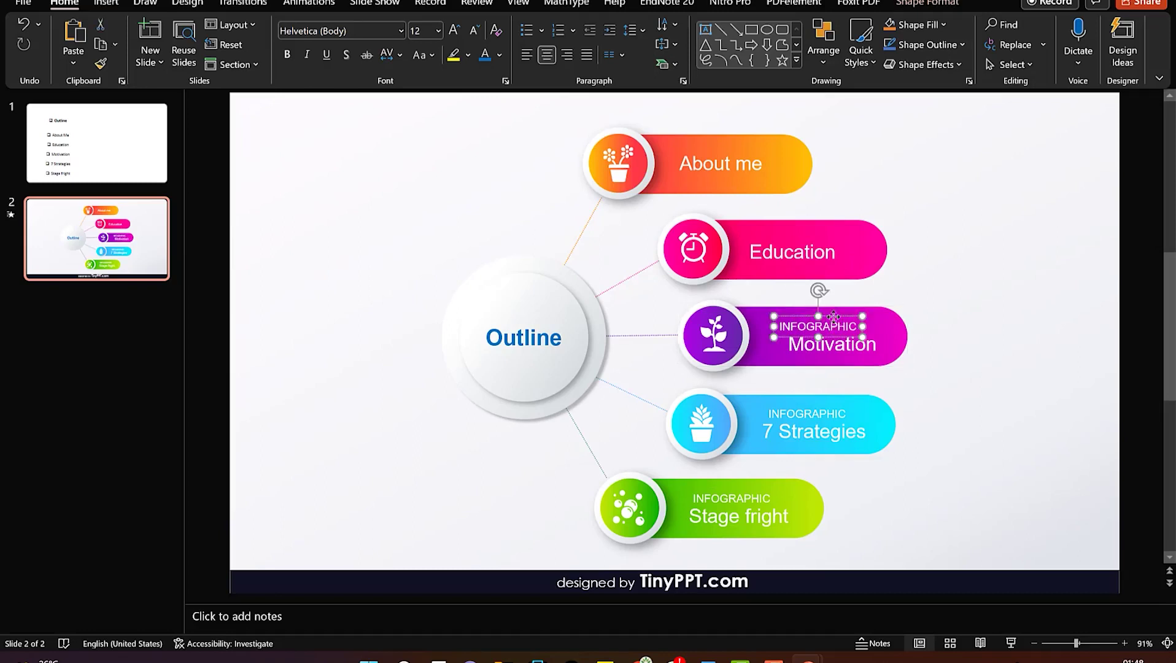
key(Delete)
click(847, 339)
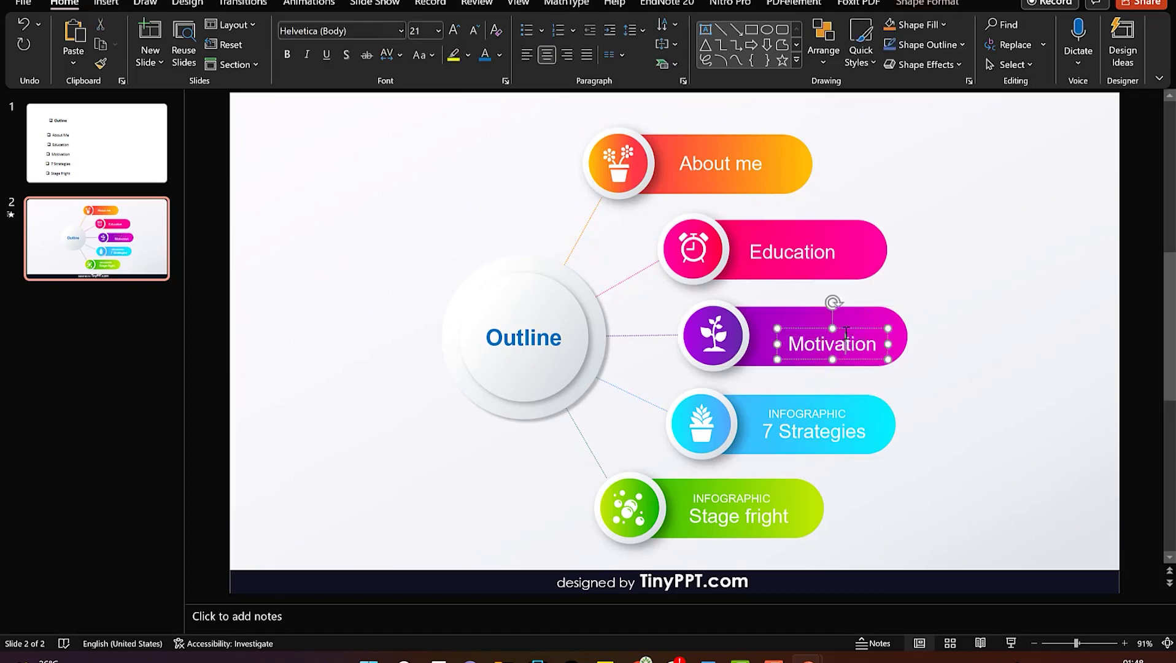
drag(847, 330, 832, 322)
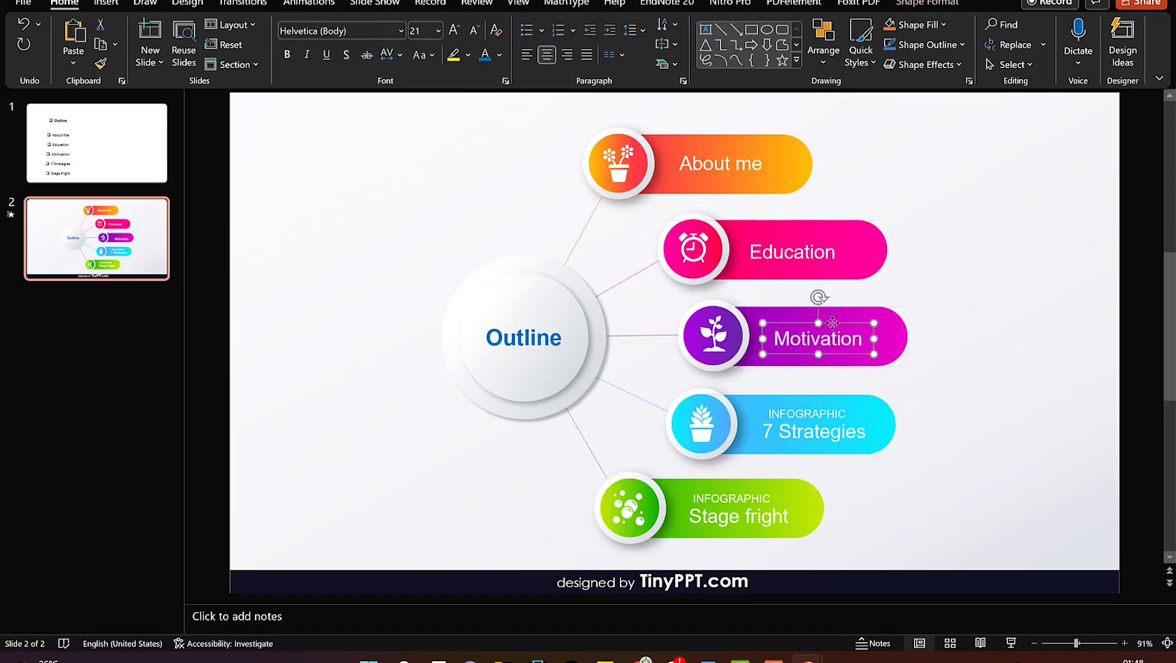
Remove the INFOGRAPHIC captions from 7 Strategies and Stage fright, centring the 7 Strategies title.
click(830, 417)
click(834, 410)
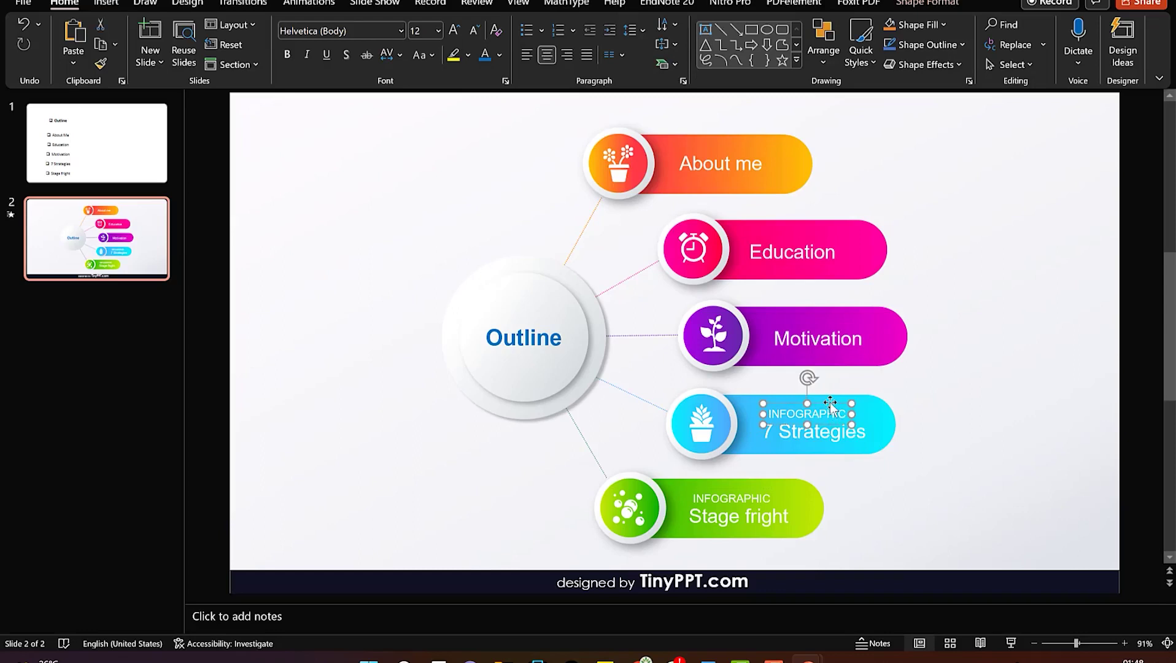
key(Delete)
click(831, 419)
mouse_move(831, 419)
mouse_down()
mouse_move(821, 407)
mouse_move(846, 412)
mouse_up()
click(758, 499)
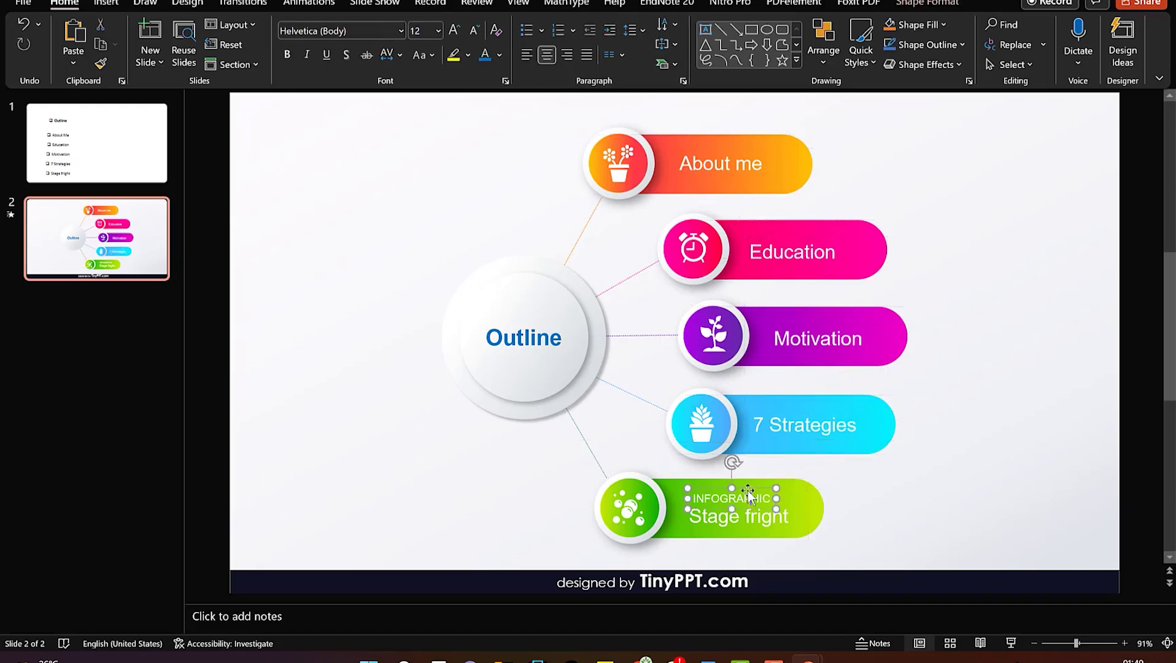
click(748, 489)
click(754, 495)
key(Delete)
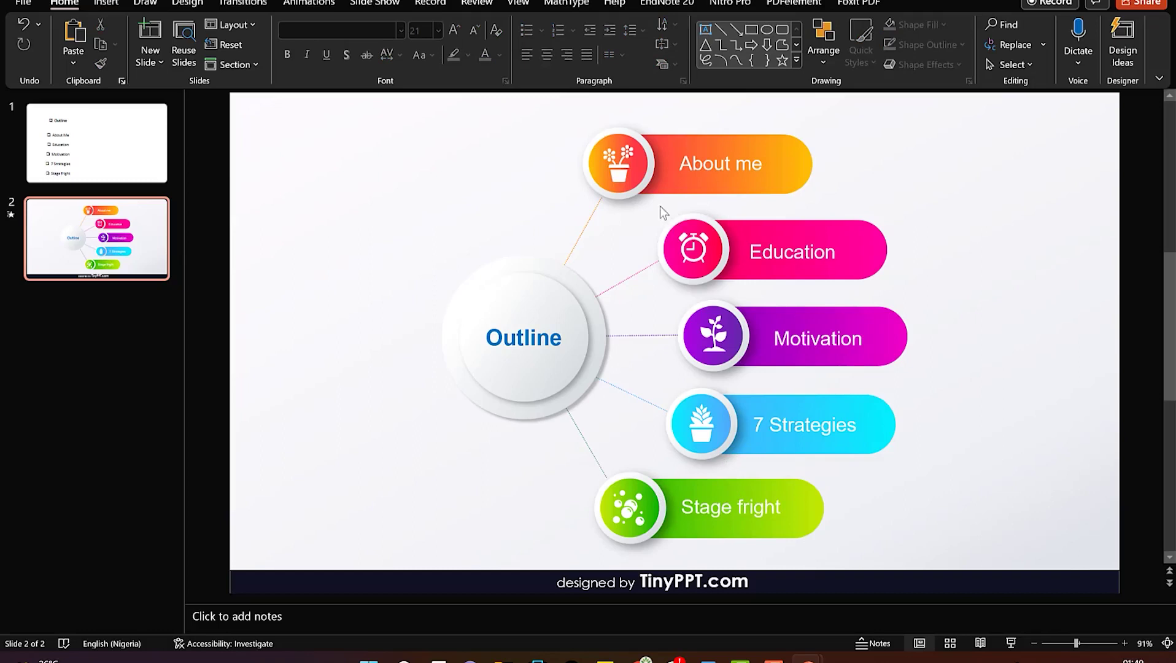
key(alt+n)
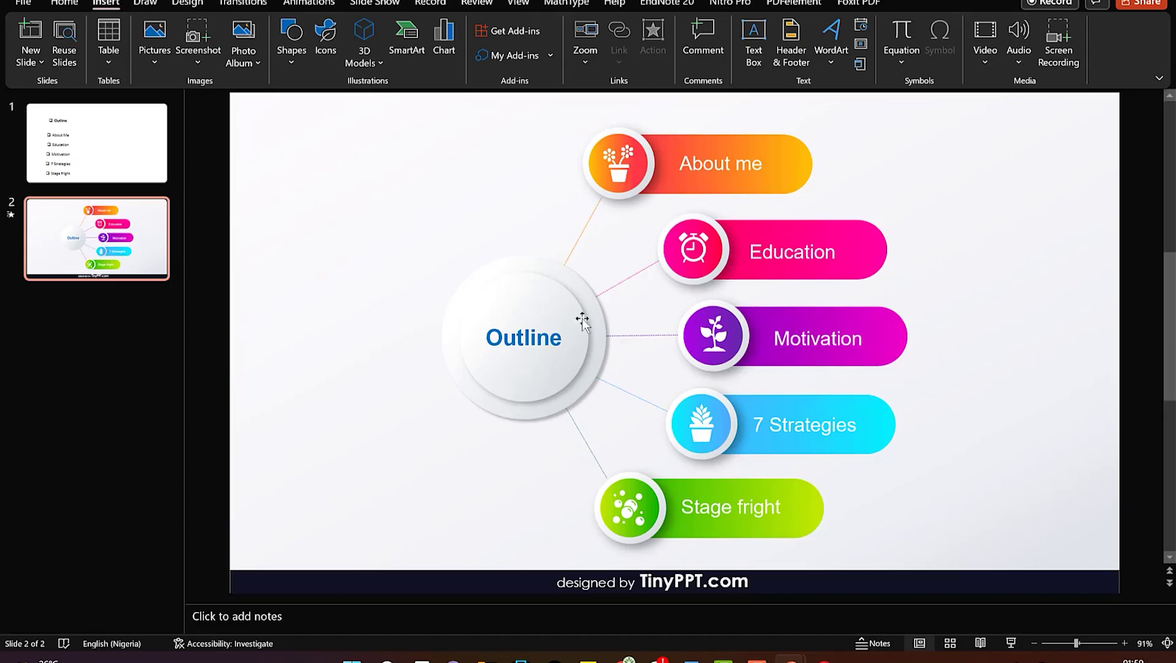
Switch the ribbon to the Animations tab.
key(alt+a)
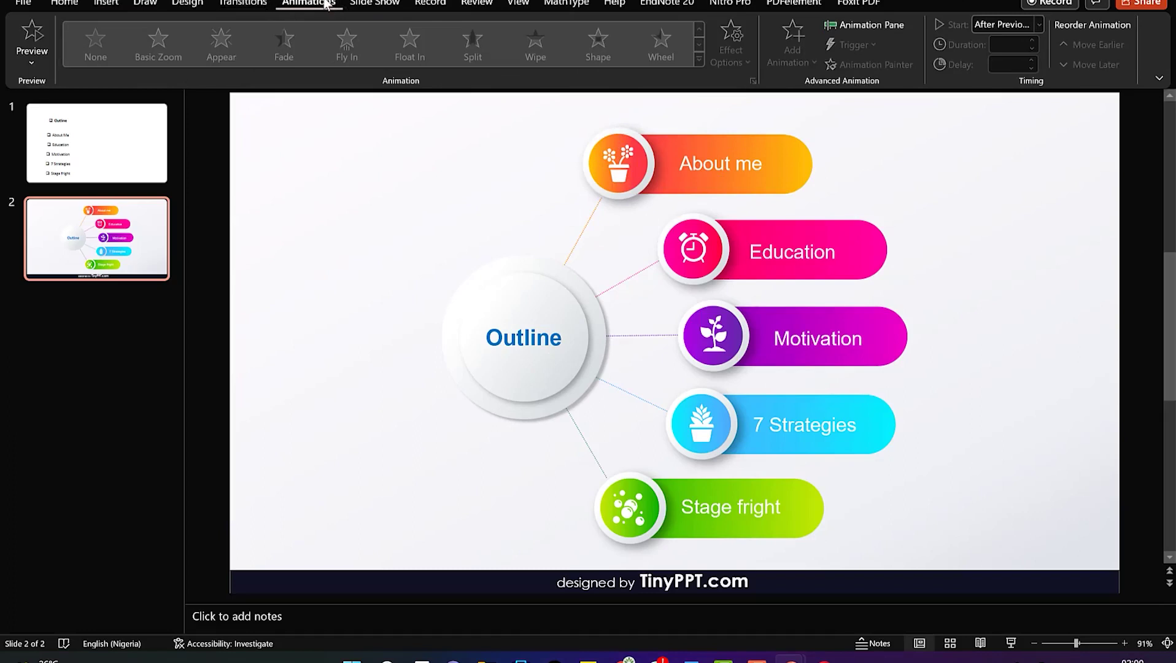
Select the About me icon, pill and orange connector and apply a Fly In entrance.
click(621, 160)
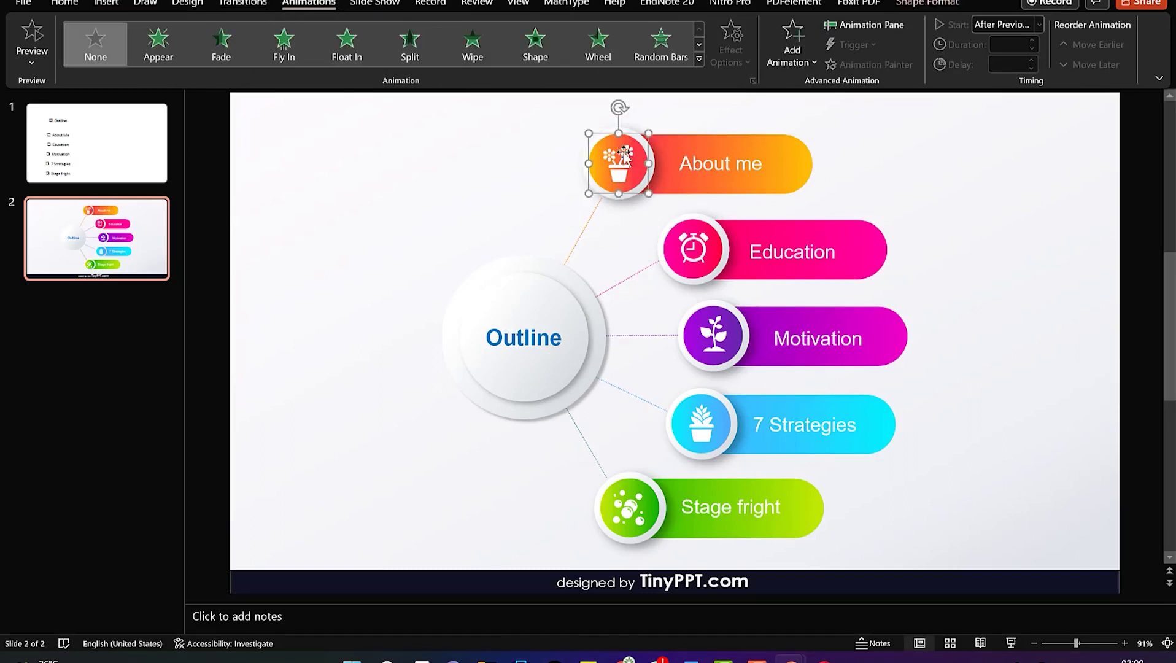
shift+click(702, 181)
shift+click(706, 163)
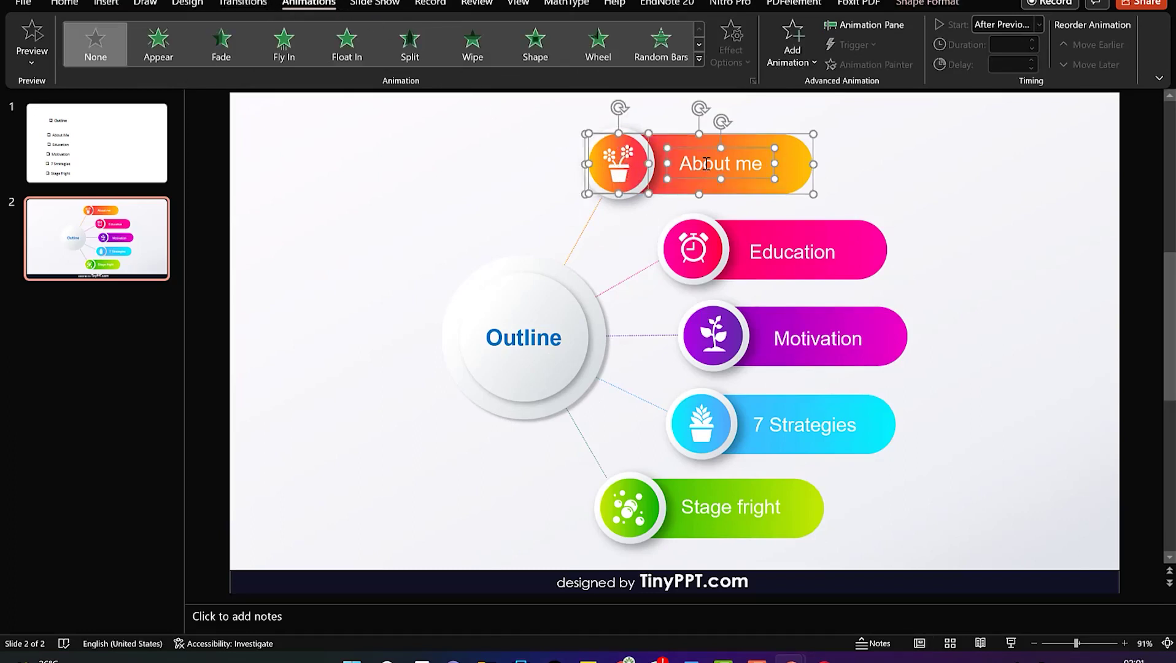
shift+click(629, 169)
shift+click(619, 165)
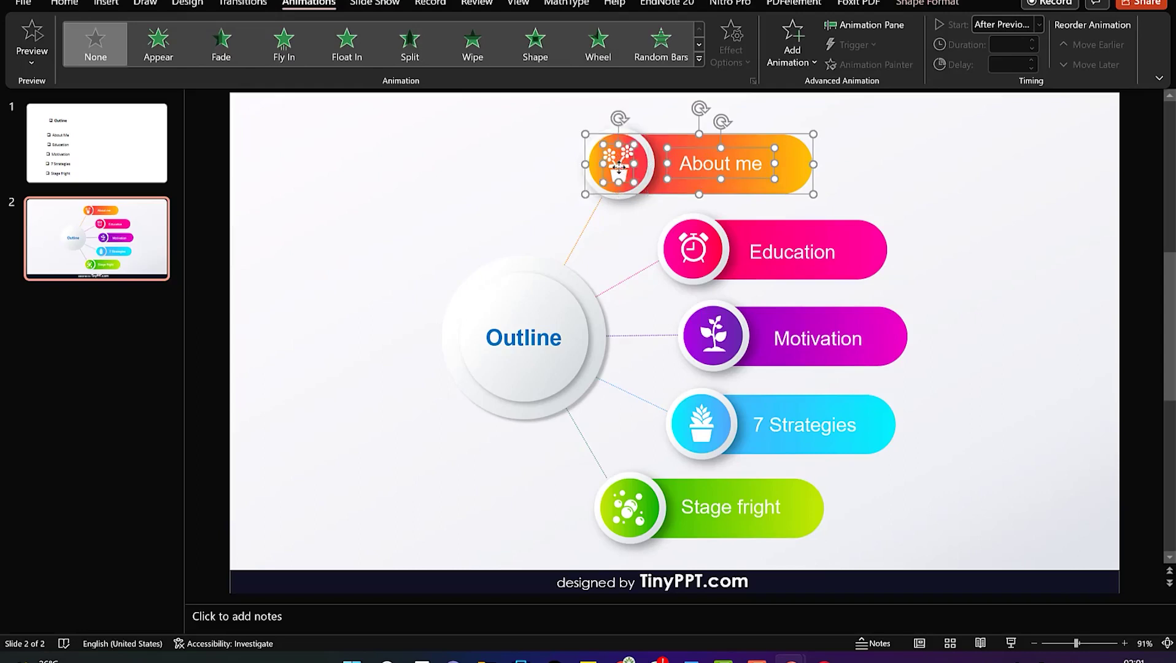
shift+click(599, 190)
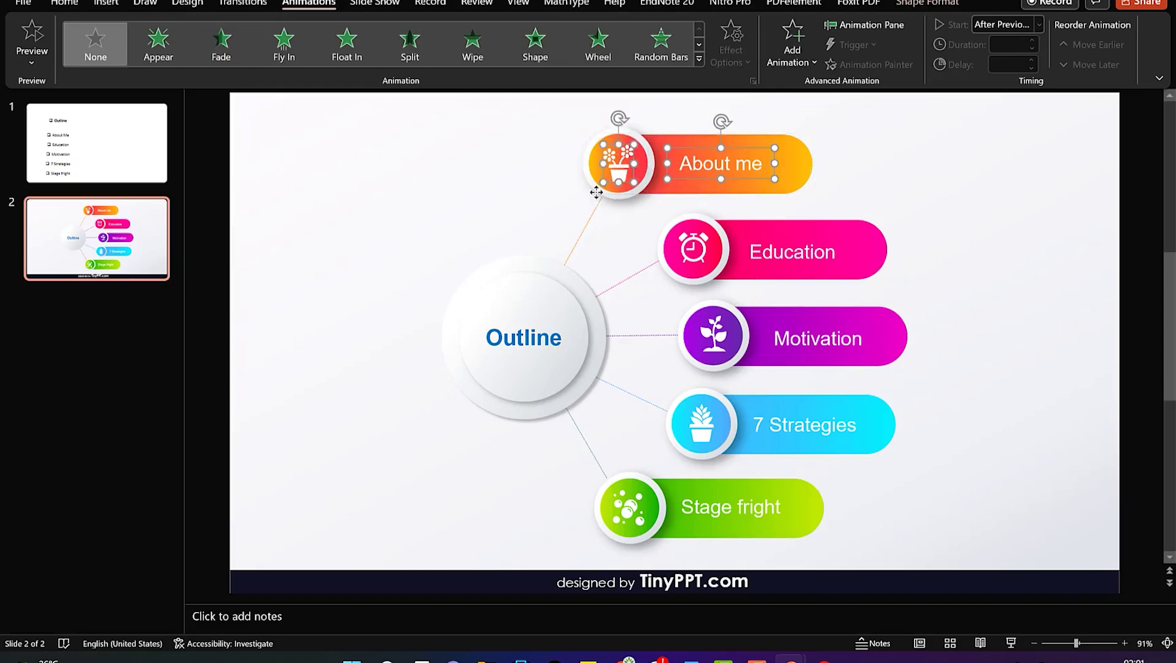
shift+click(595, 193)
shift+click(593, 214)
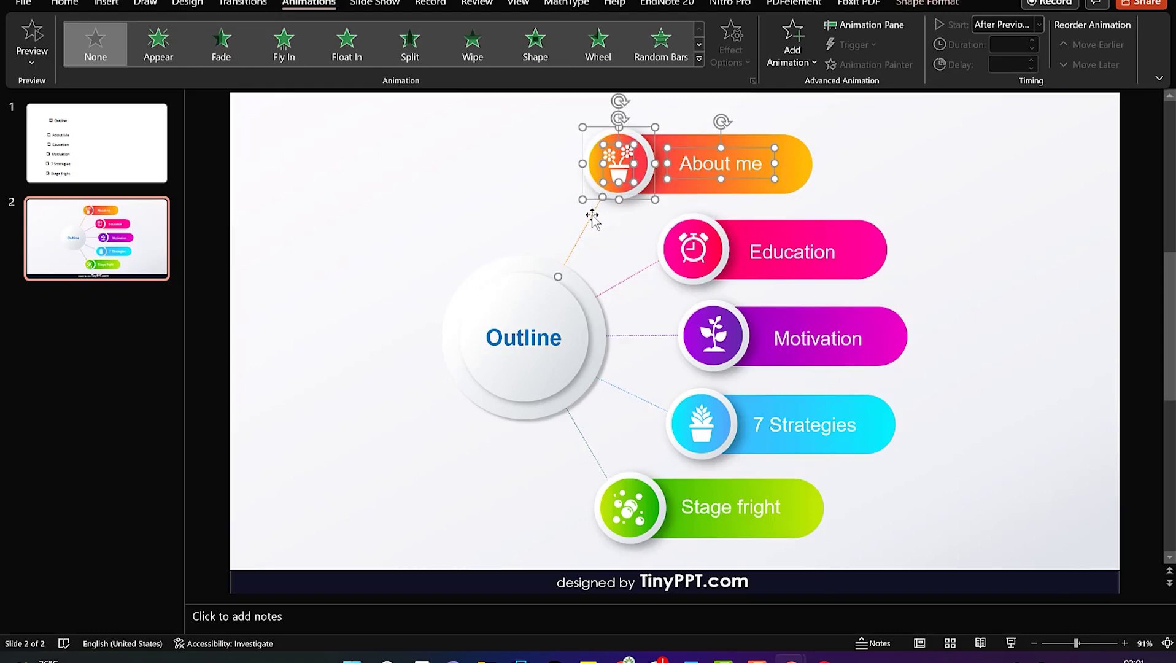
click(295, 53)
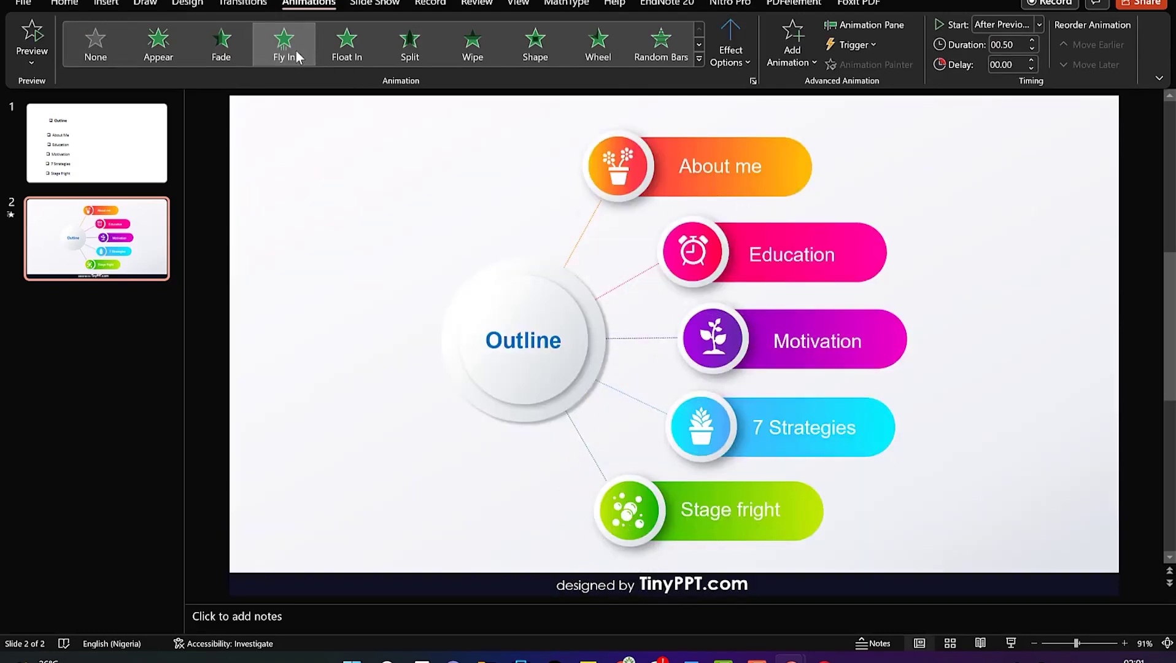
Reapply Fly In to the whole About me branch with the direction set to From Right.
click(755, 156)
click(755, 161)
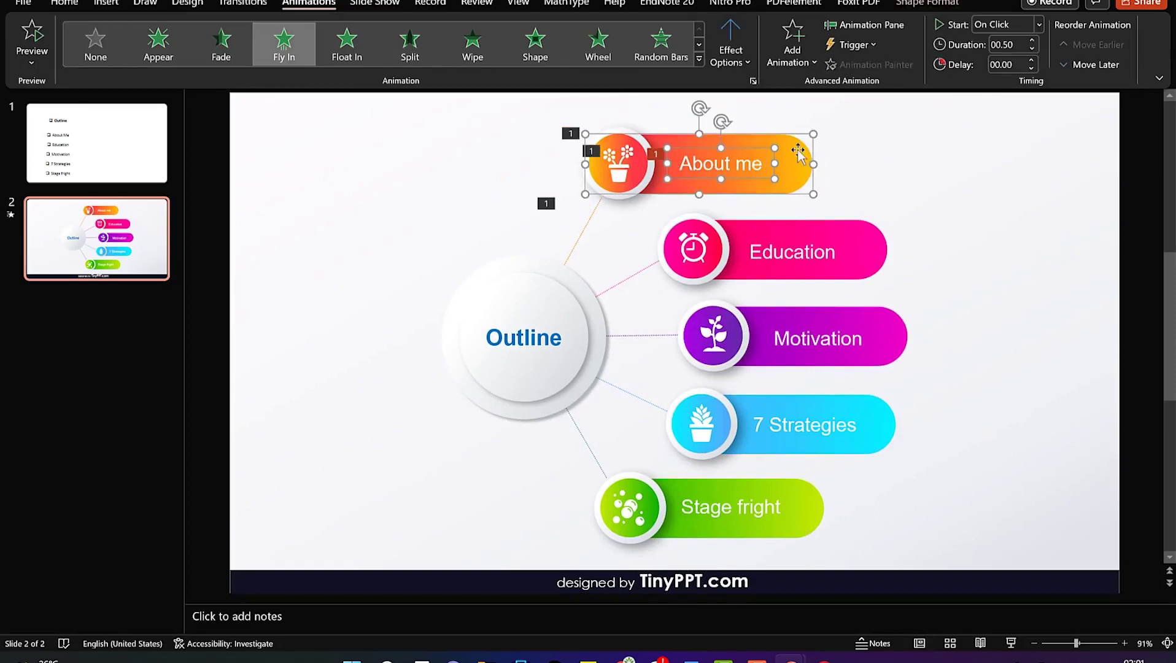
click(593, 219)
shift+click(606, 165)
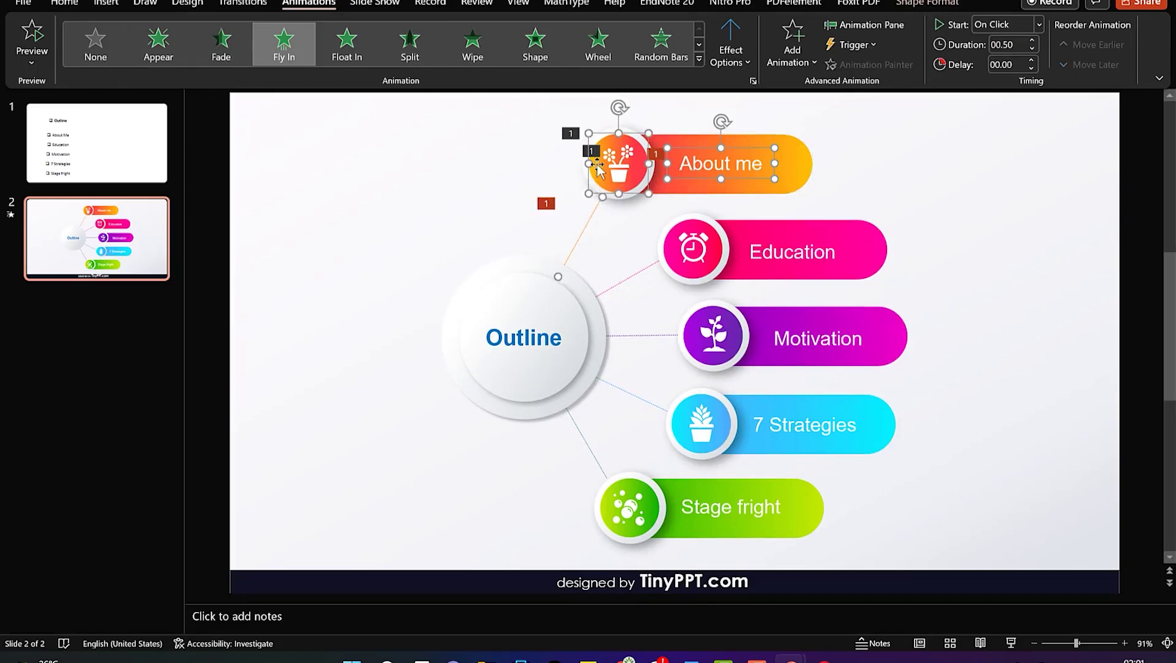
shift+click(612, 129)
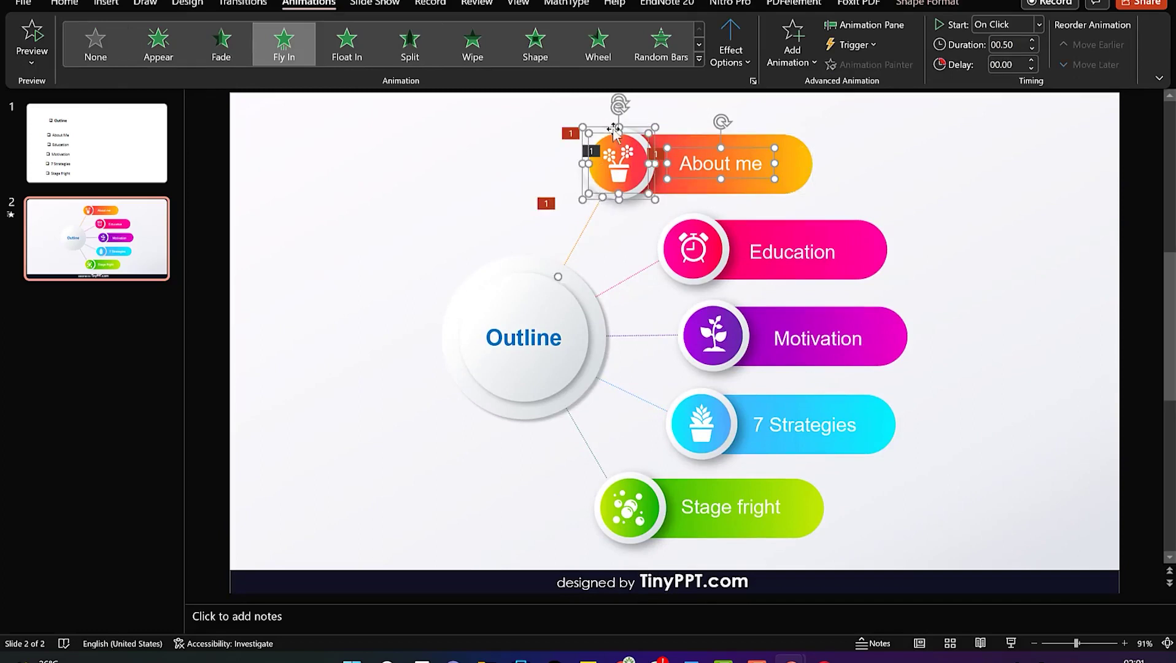
shift+click(676, 140)
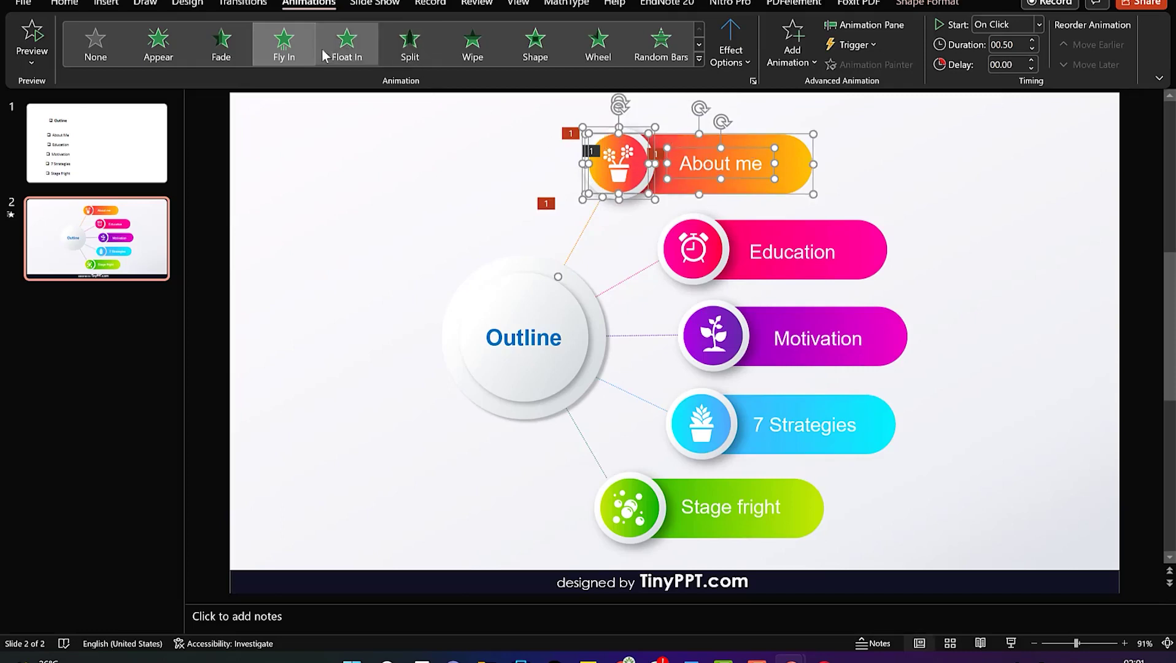
click(300, 45)
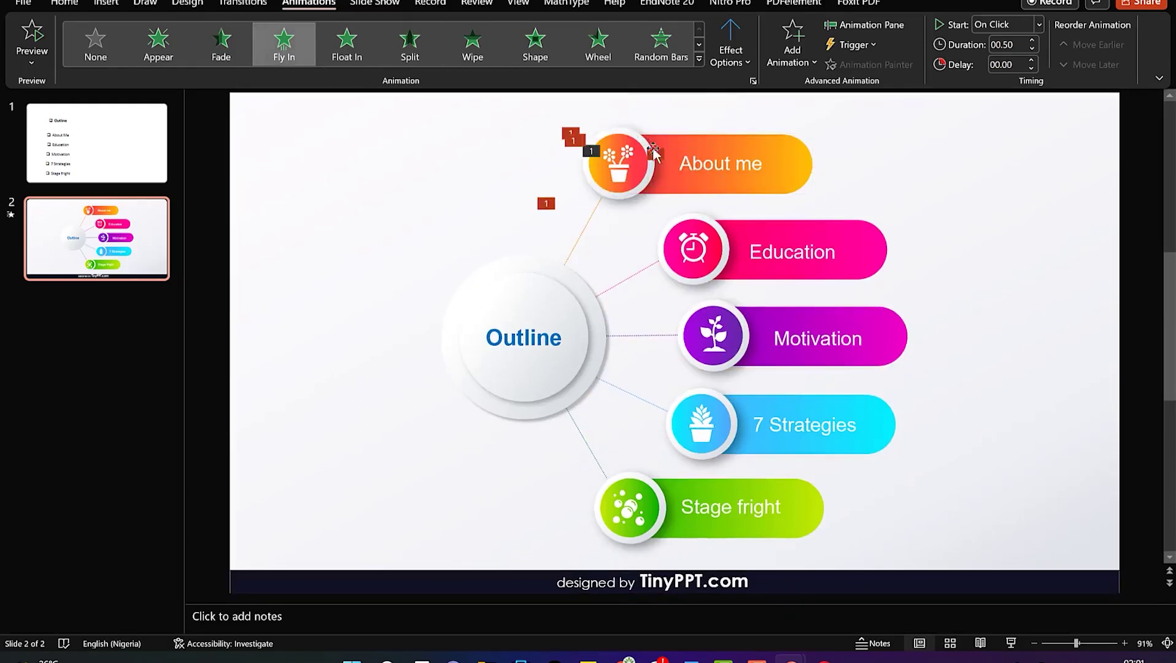
click(744, 66)
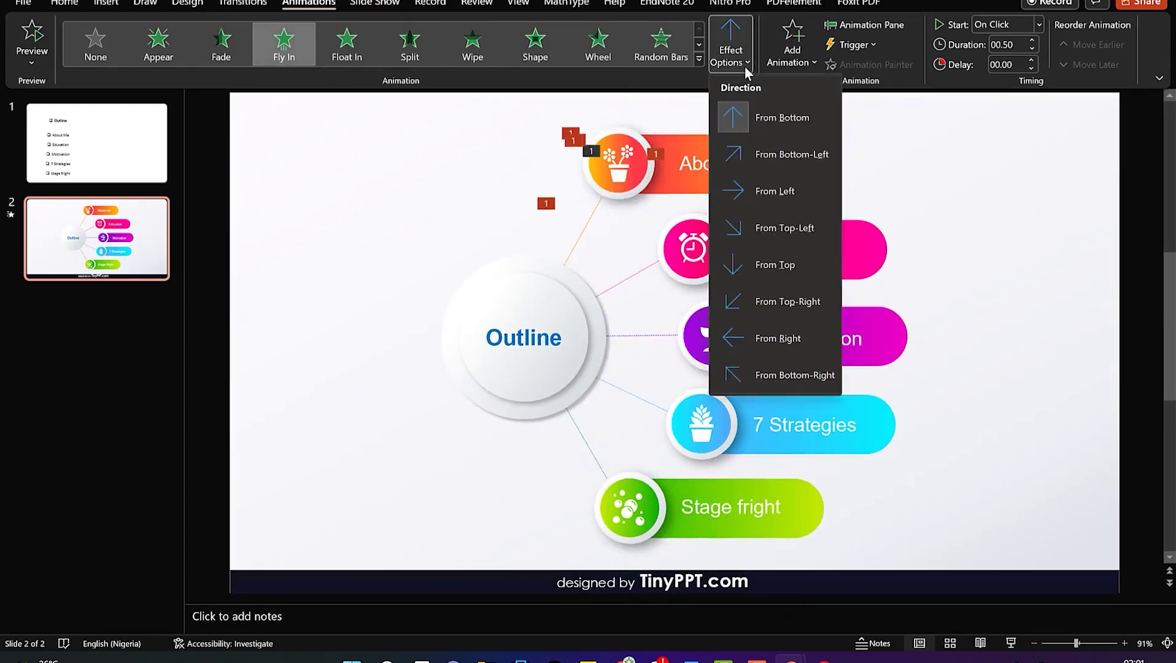
click(783, 335)
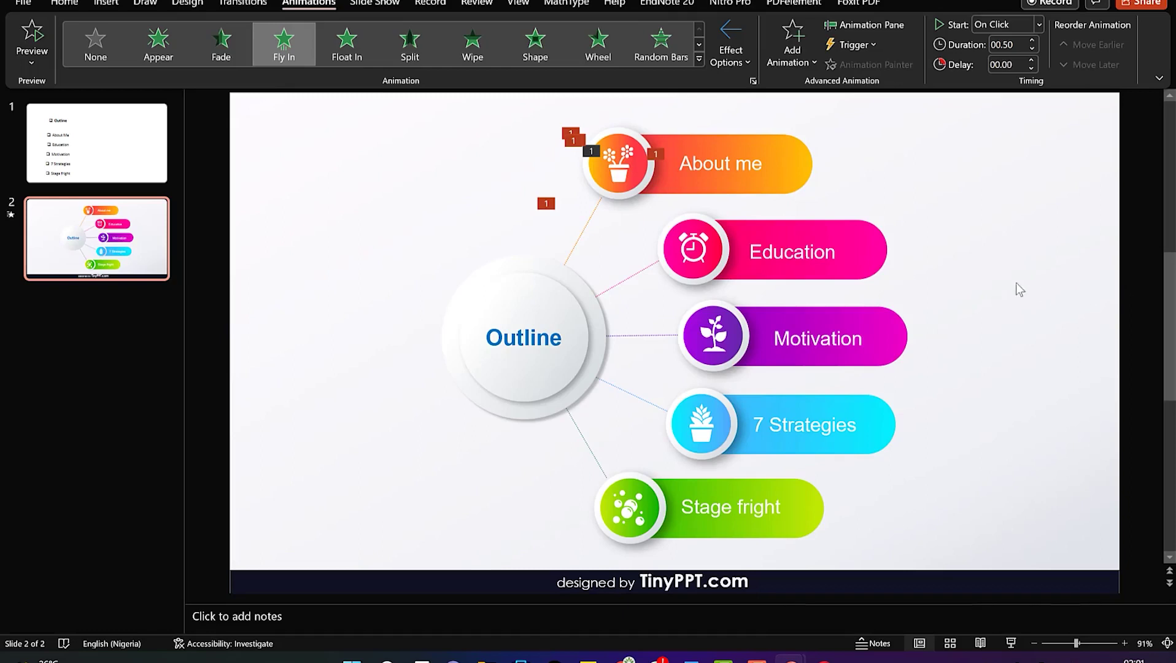
drag(958, 264, 634, 203)
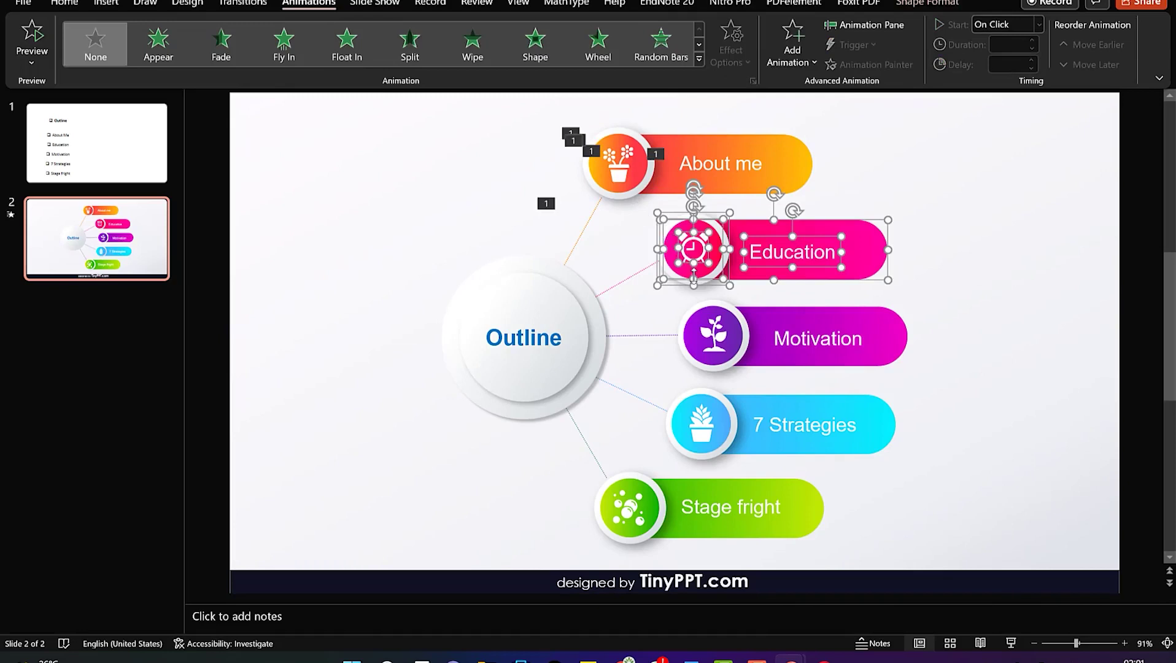
shift+click(642, 270)
Give the Education branch a Fly In entrance from the right as animation step 2.
click(293, 42)
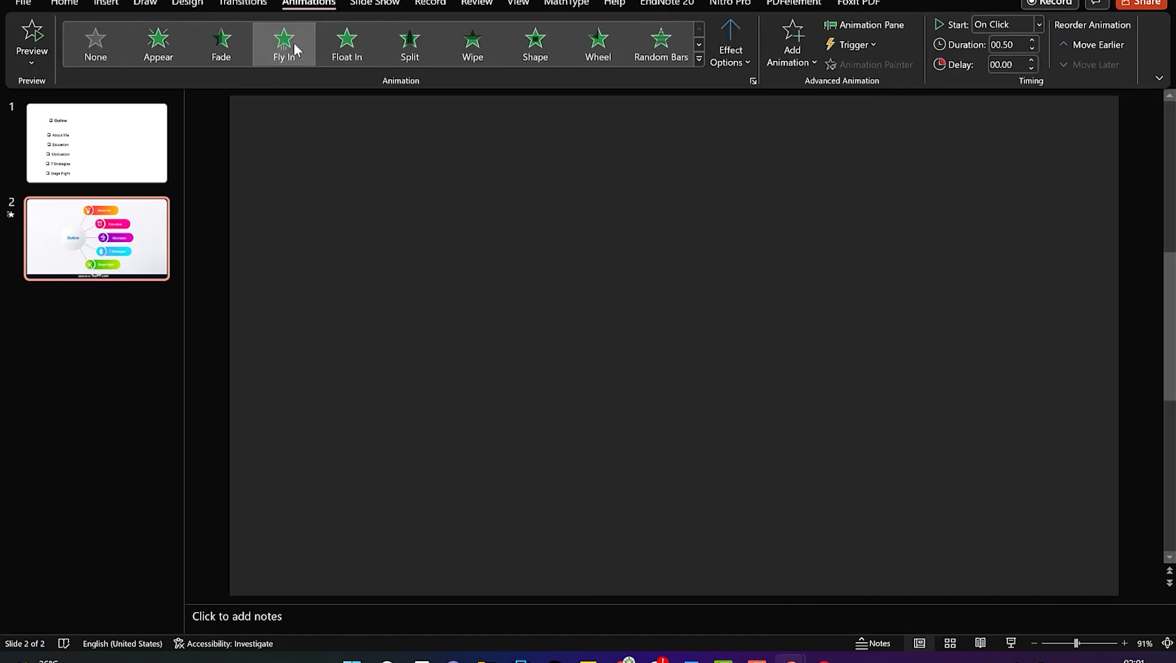
click(742, 60)
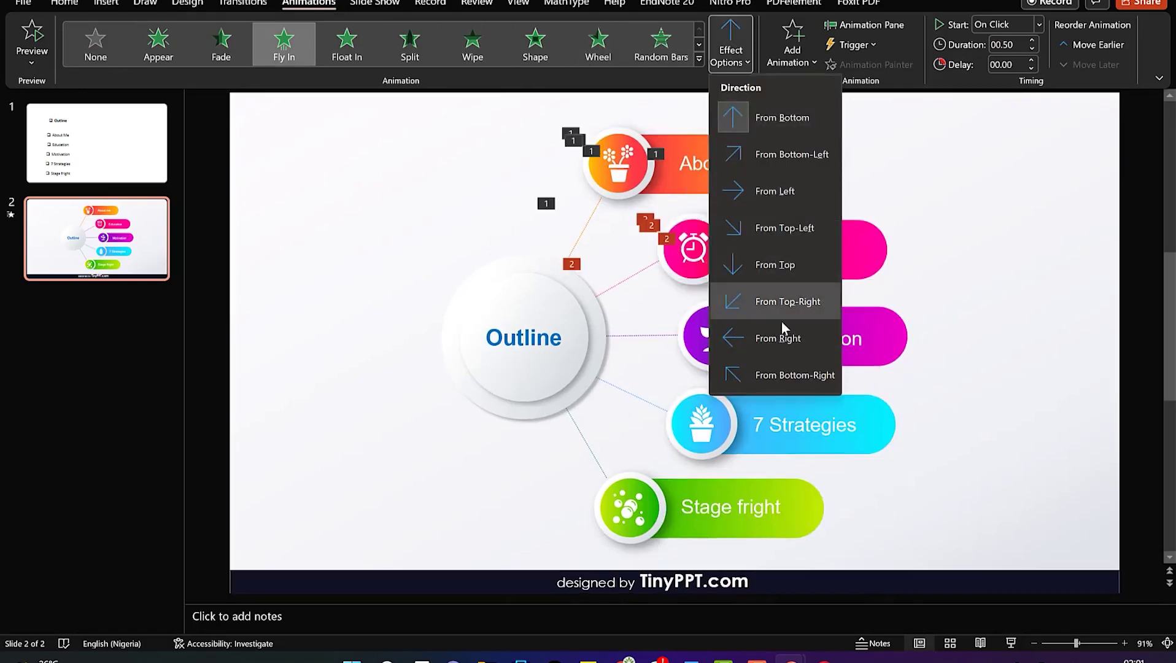
click(772, 338)
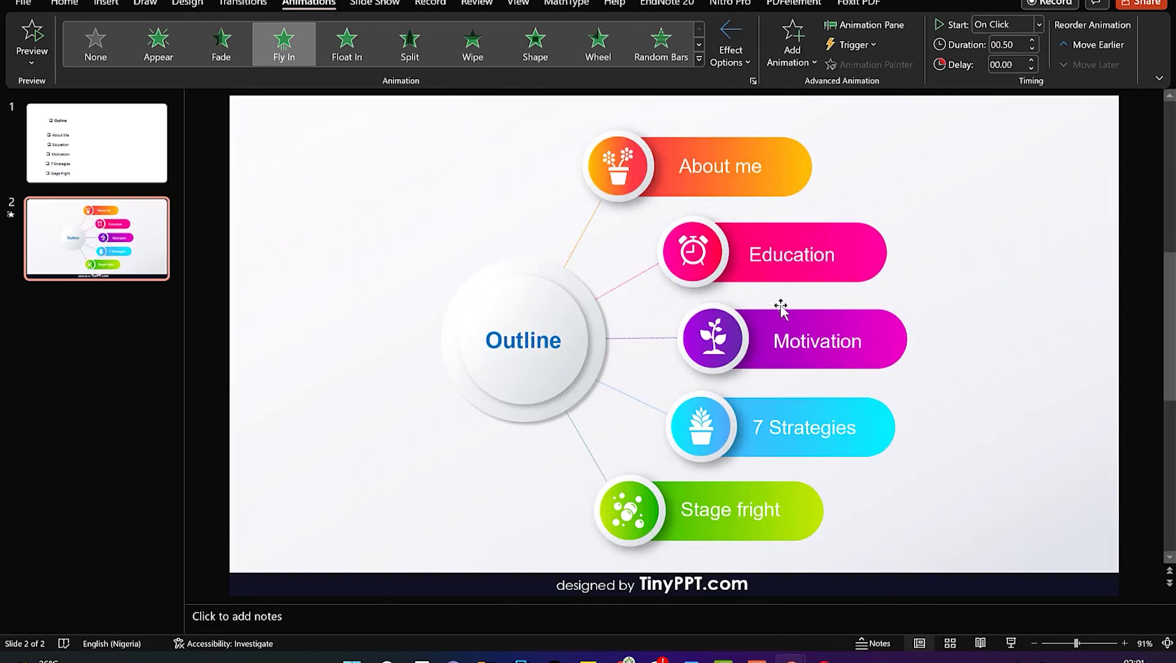
click(955, 363)
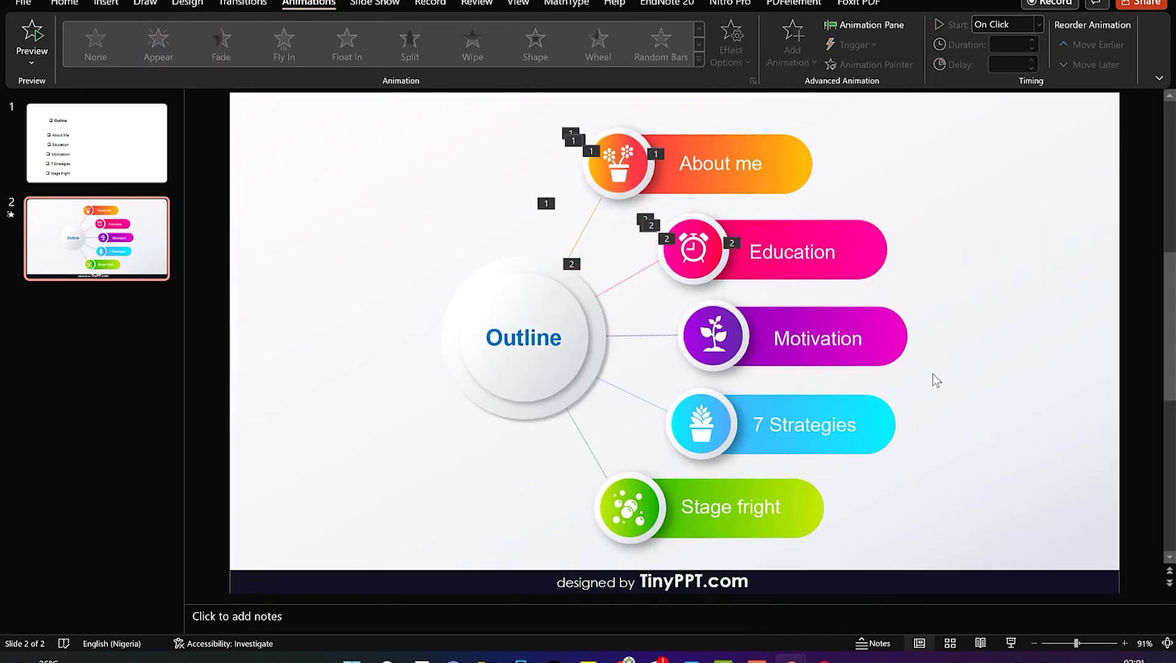
Apply Fly In to the Motivation icon, label and connector as animation step 3.
drag(877, 377, 659, 292)
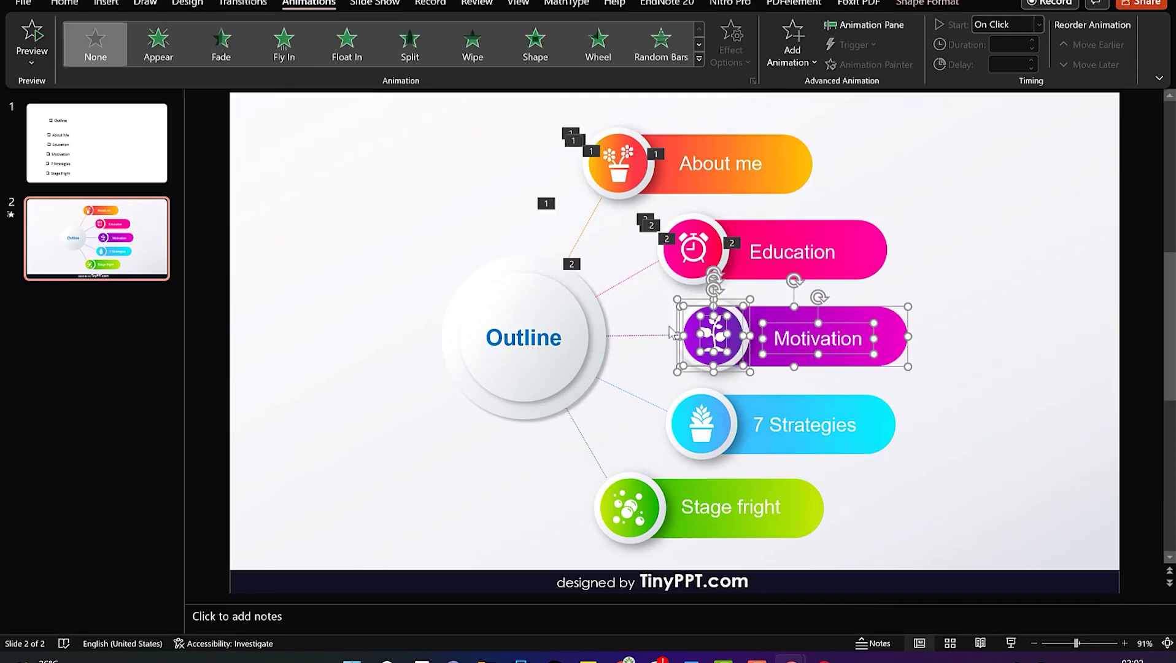
shift+click(656, 336)
click(278, 50)
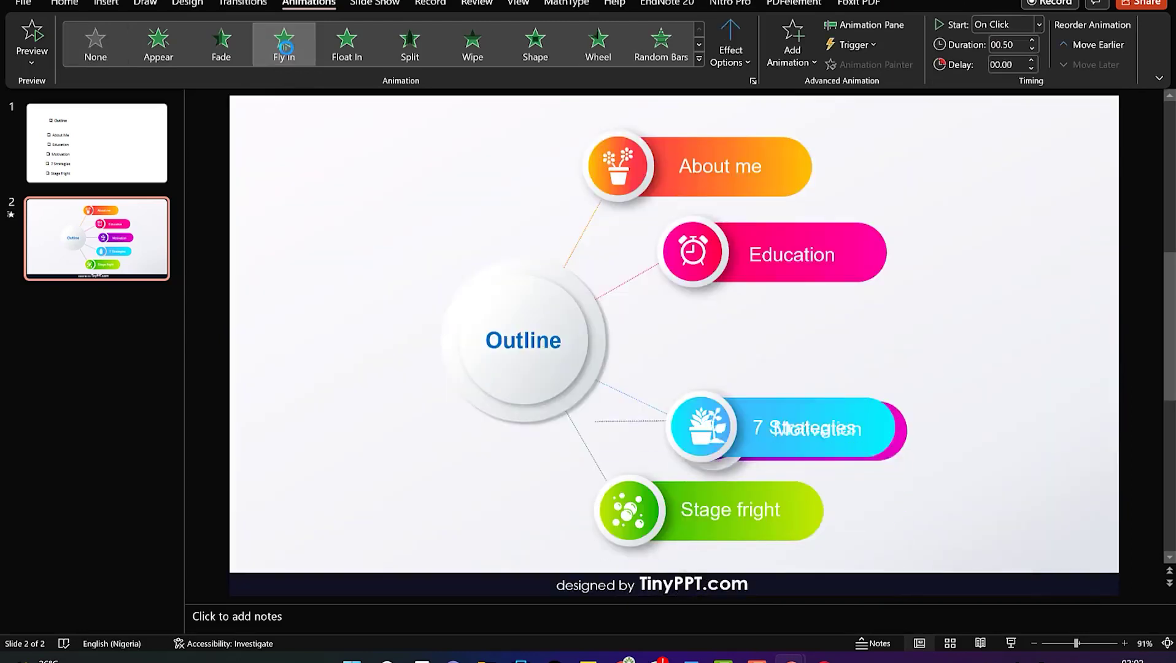
click(744, 61)
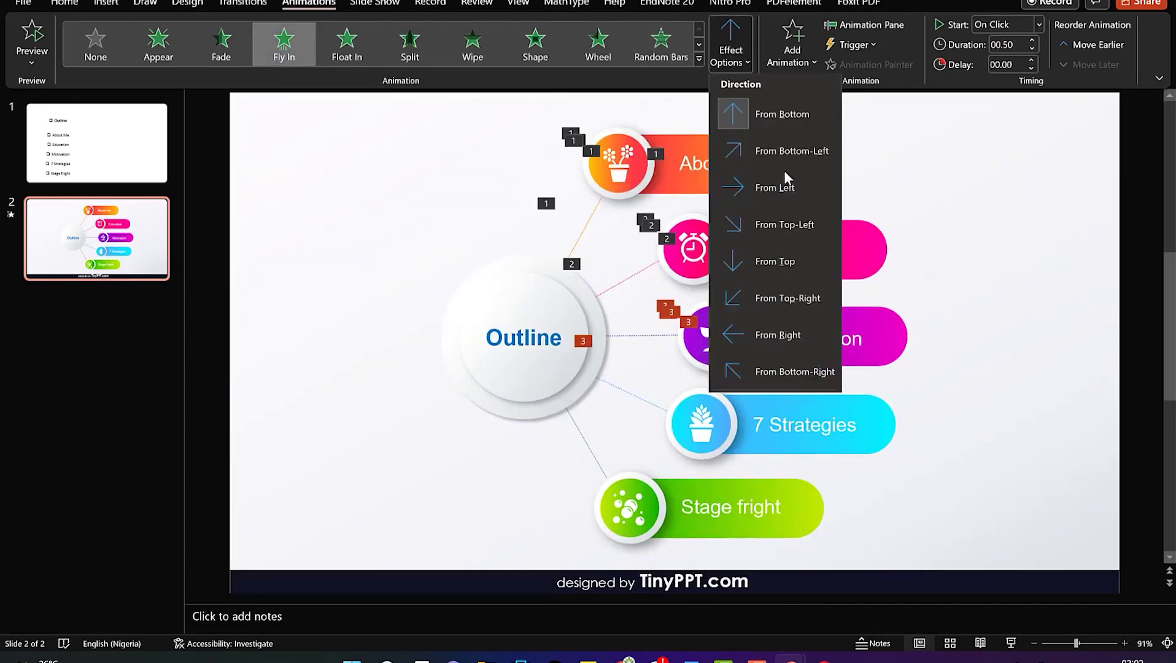
click(785, 339)
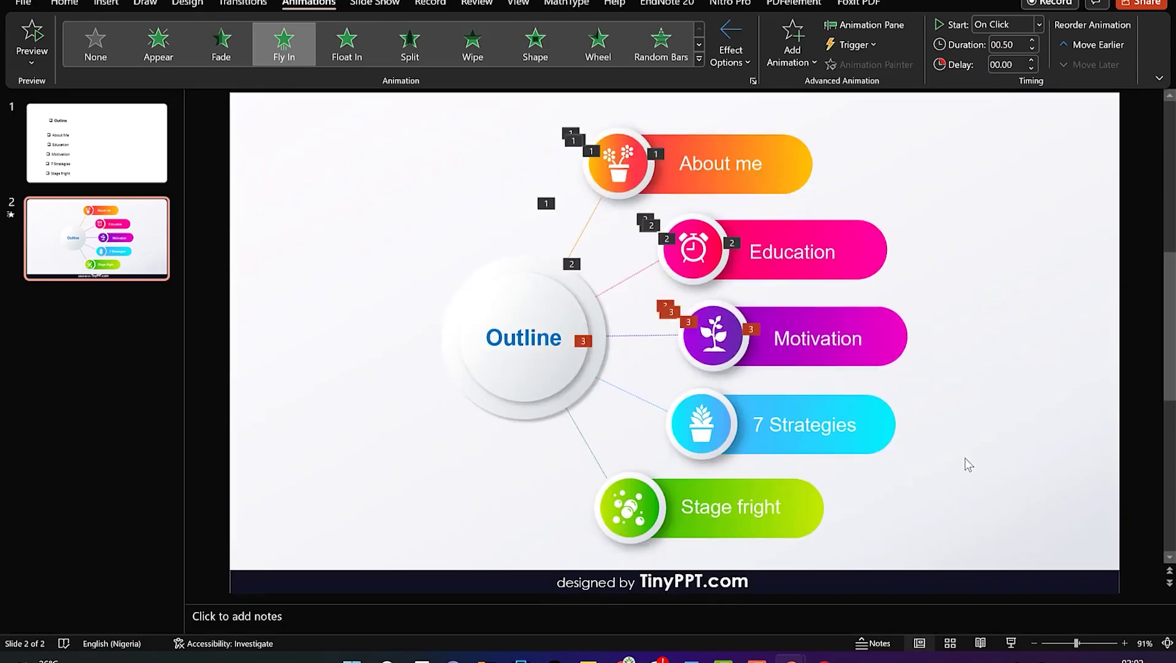
click(965, 457)
drag(935, 470, 649, 382)
Make the 7 Strategies branch and its connector fly in from the right as step 4.
shift+click(647, 402)
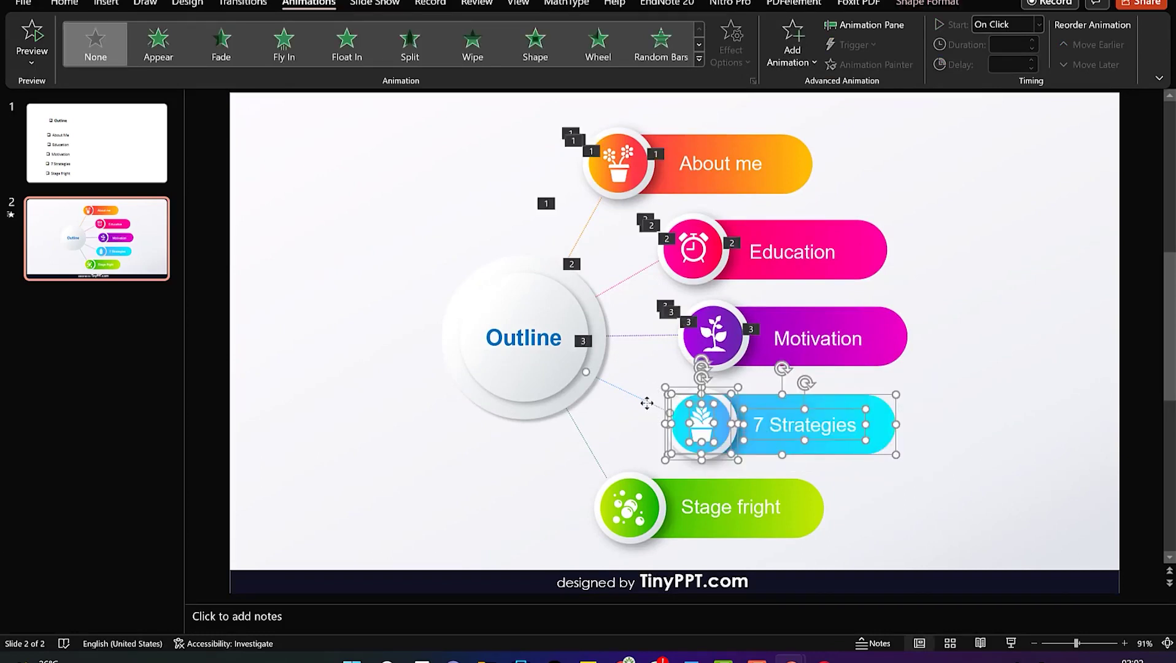
click(284, 43)
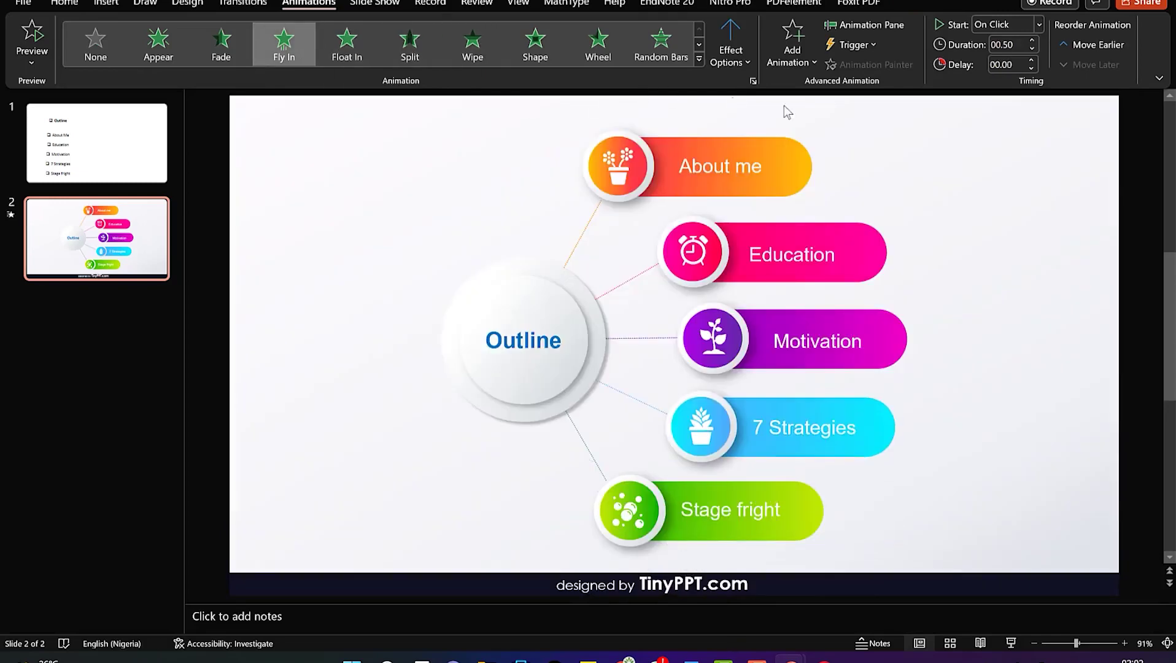
click(743, 61)
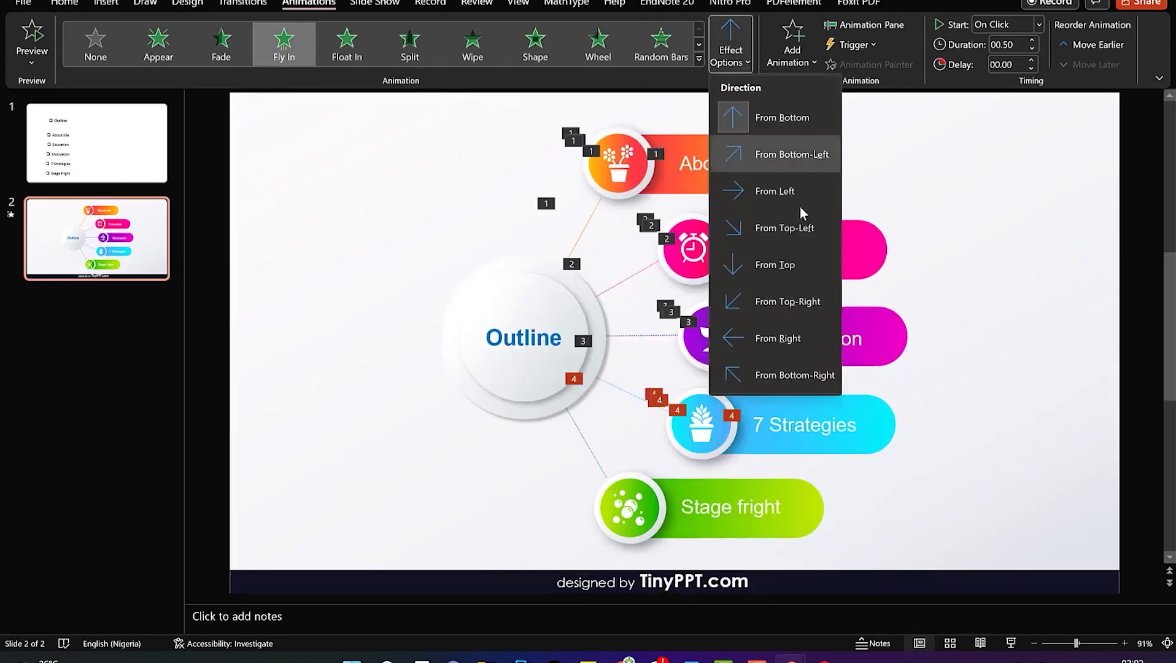
click(764, 337)
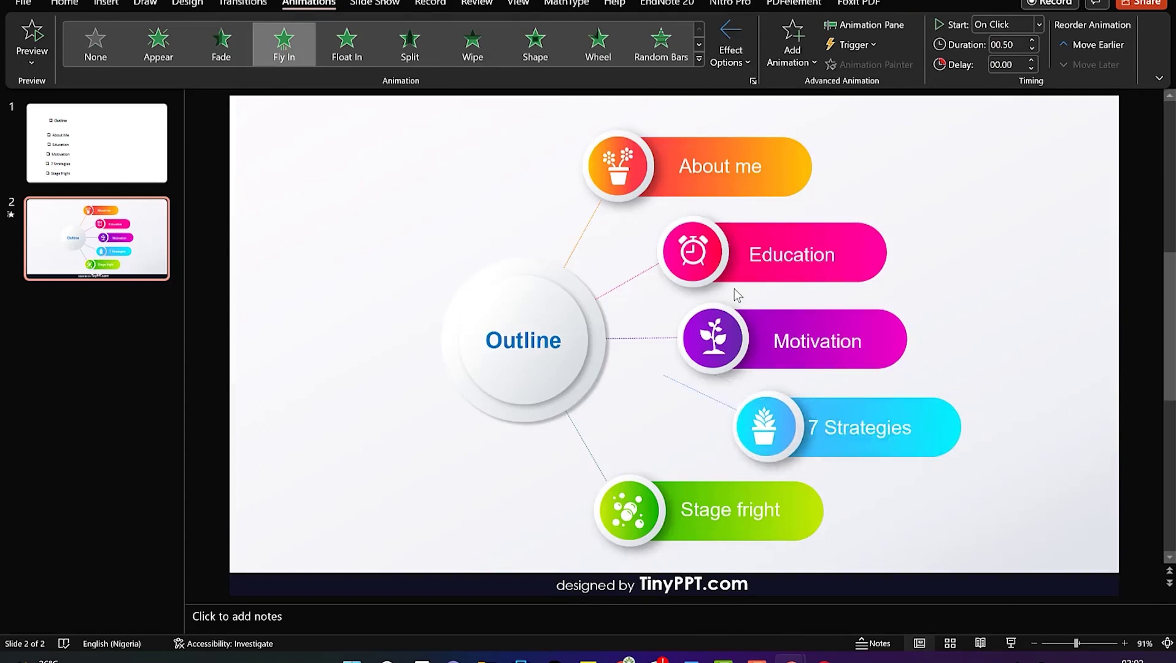
click(886, 533)
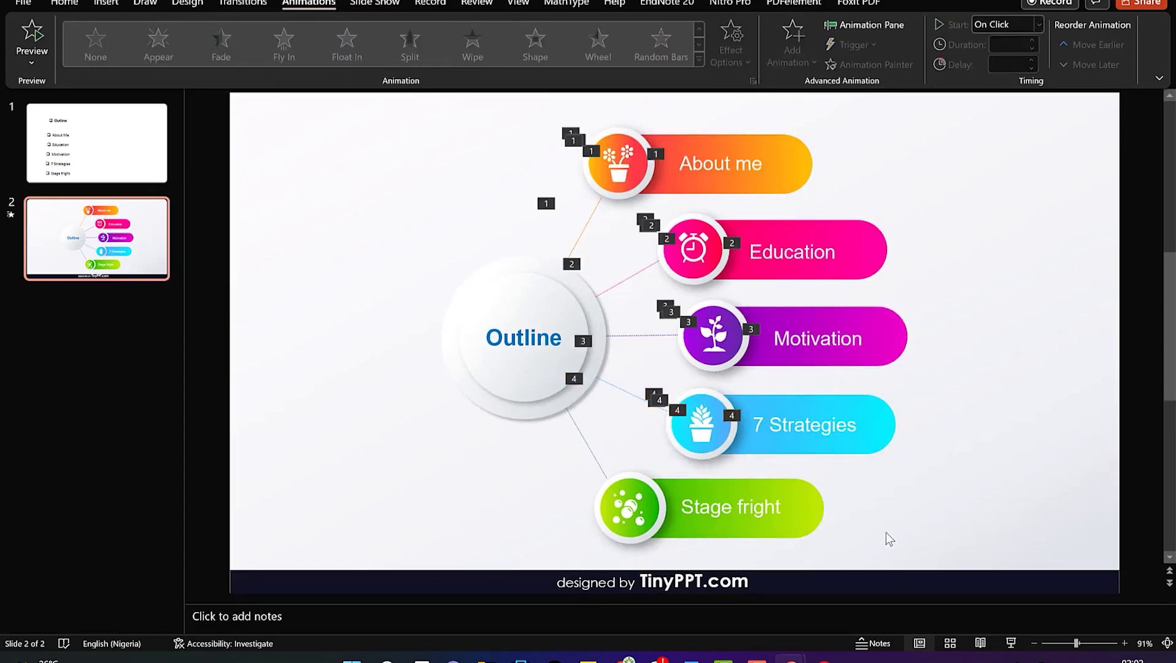
Apply a Fly In entrance to the Stage fright icon, label and connector as step 5.
drag(890, 552, 564, 489)
drag(865, 550, 569, 463)
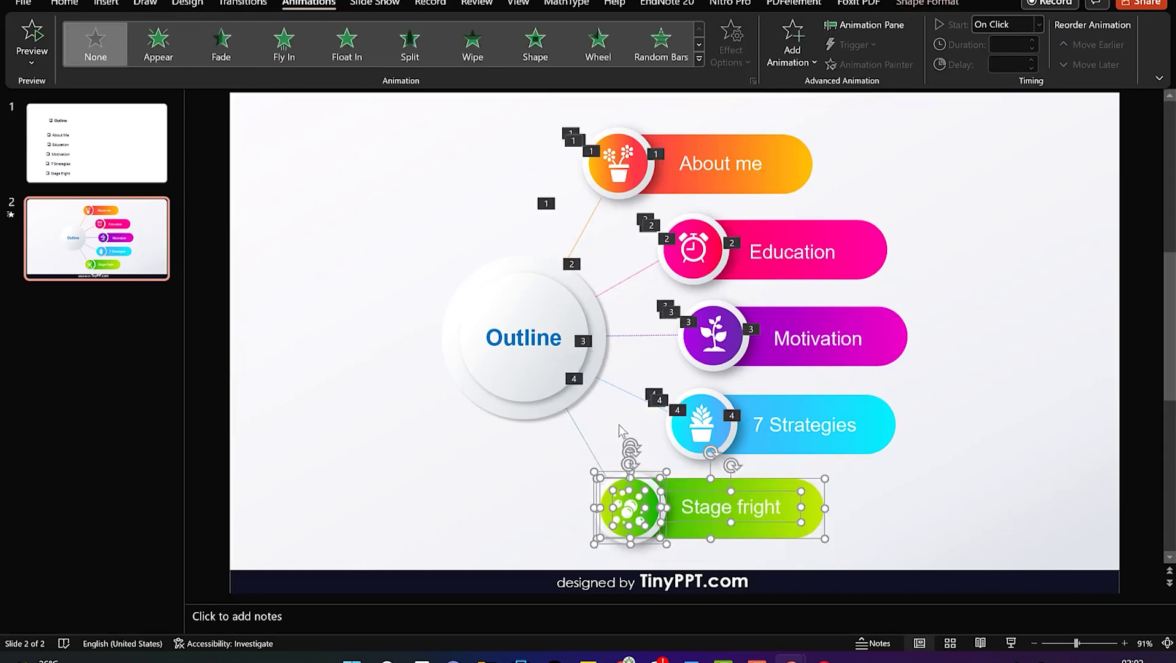
shift+click(585, 446)
click(290, 56)
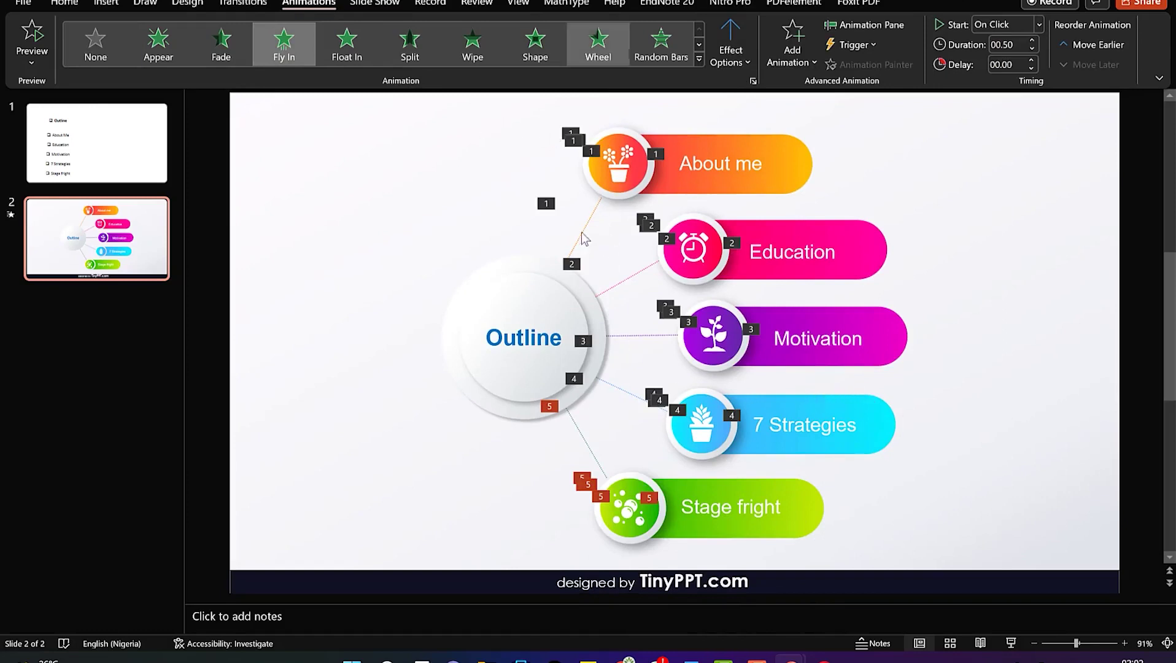
click(963, 394)
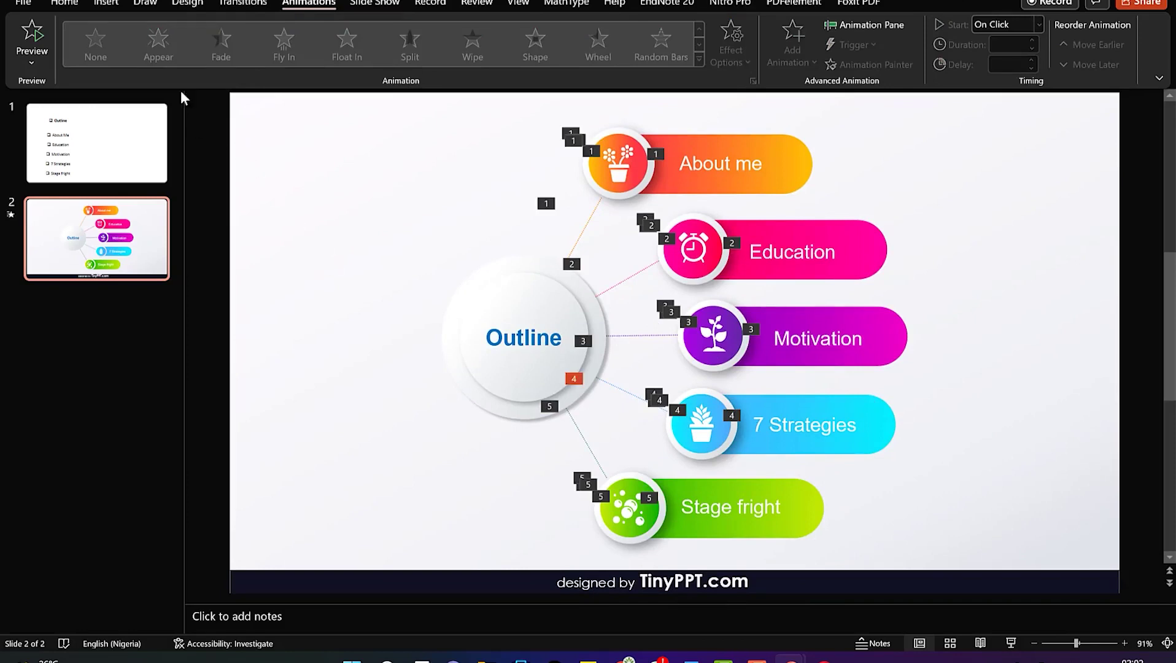
click(73, 9)
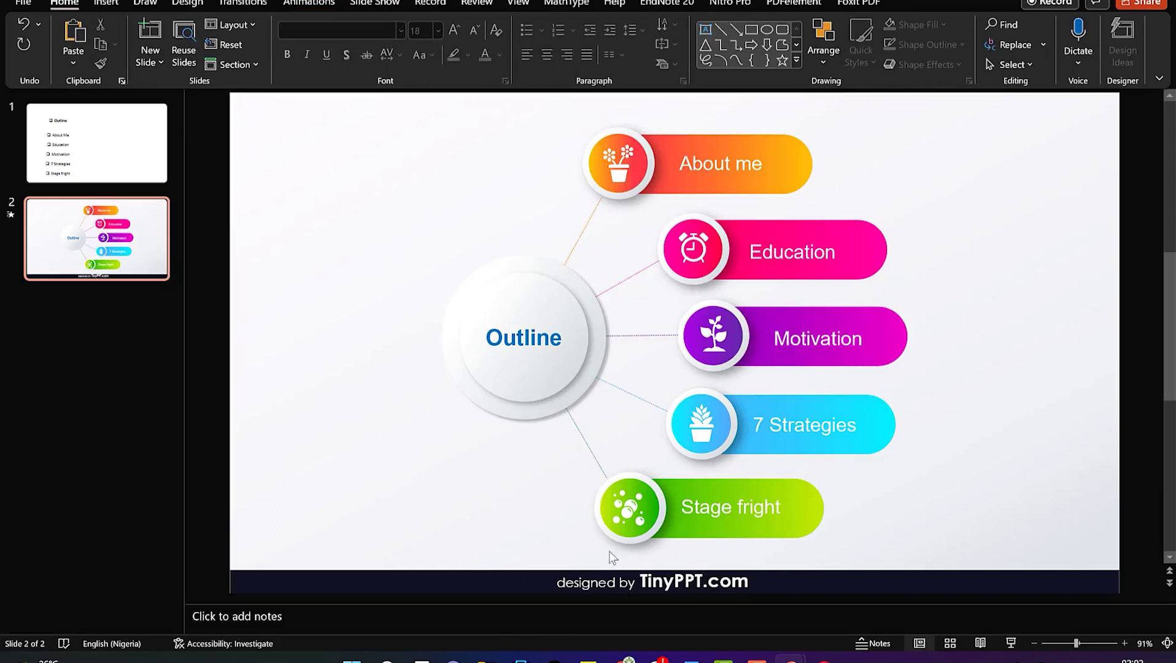
Check Hide background graphics in Format Background to drop the TinyPPT footer, then Apply to All.
right_click(359, 256)
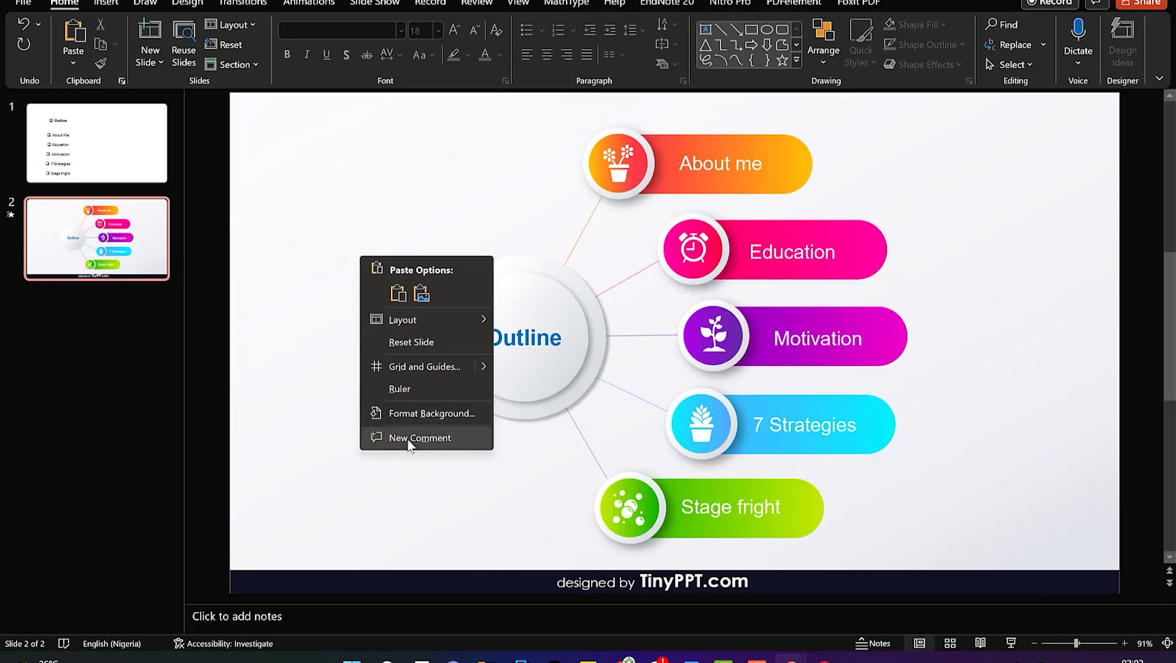
click(411, 415)
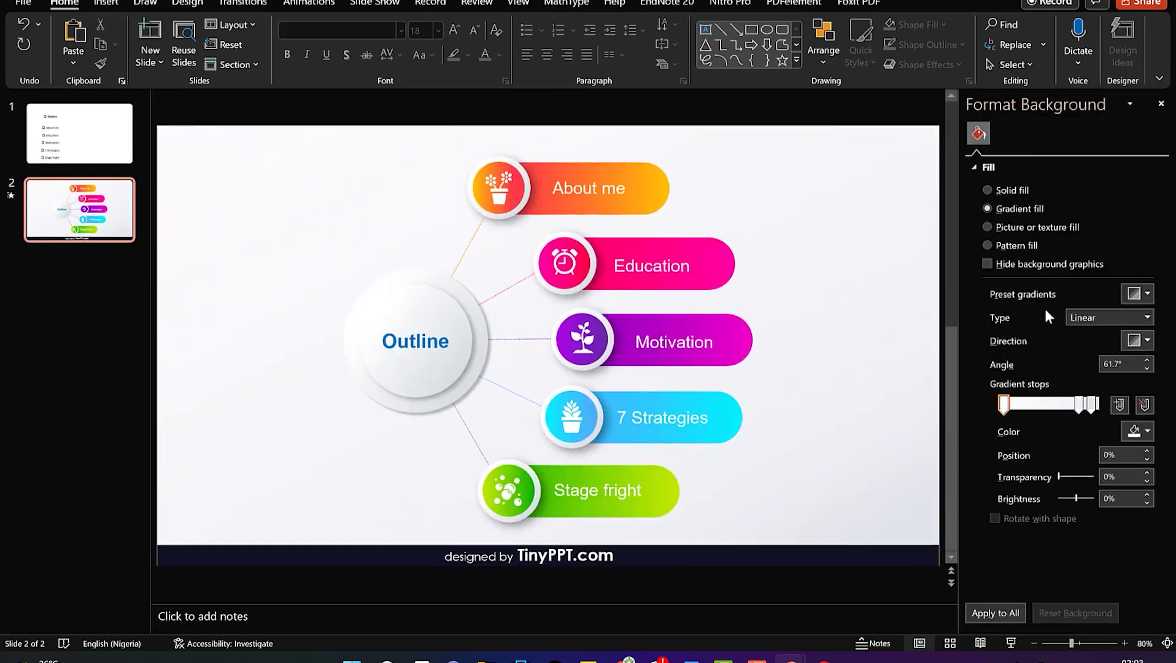
click(1006, 264)
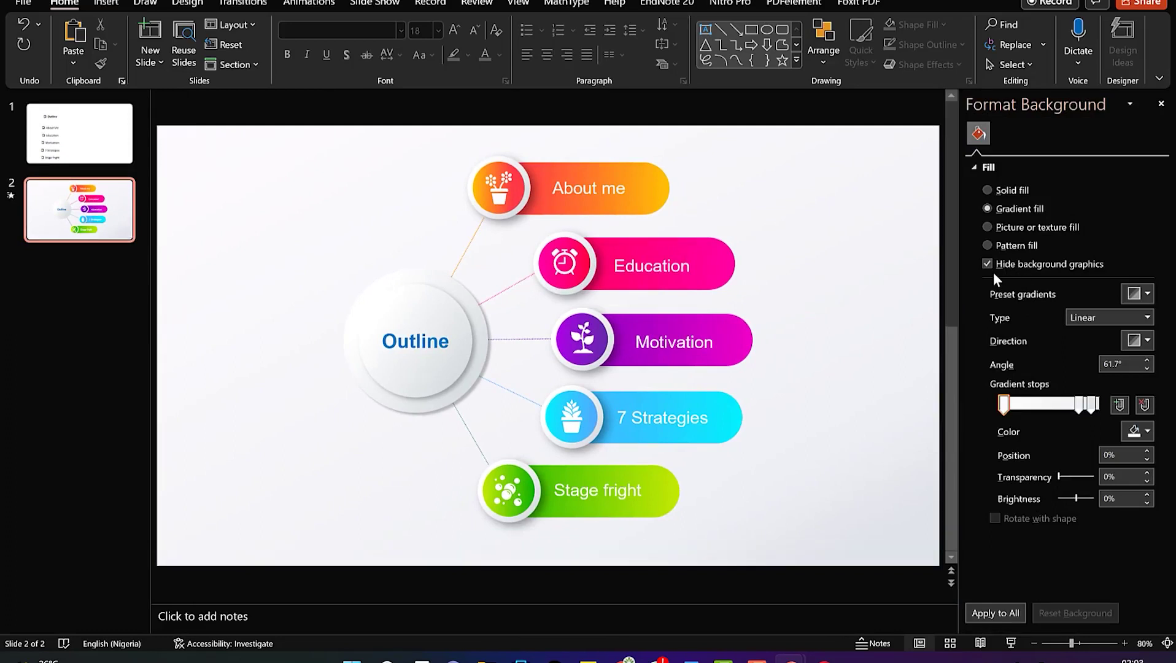
click(989, 264)
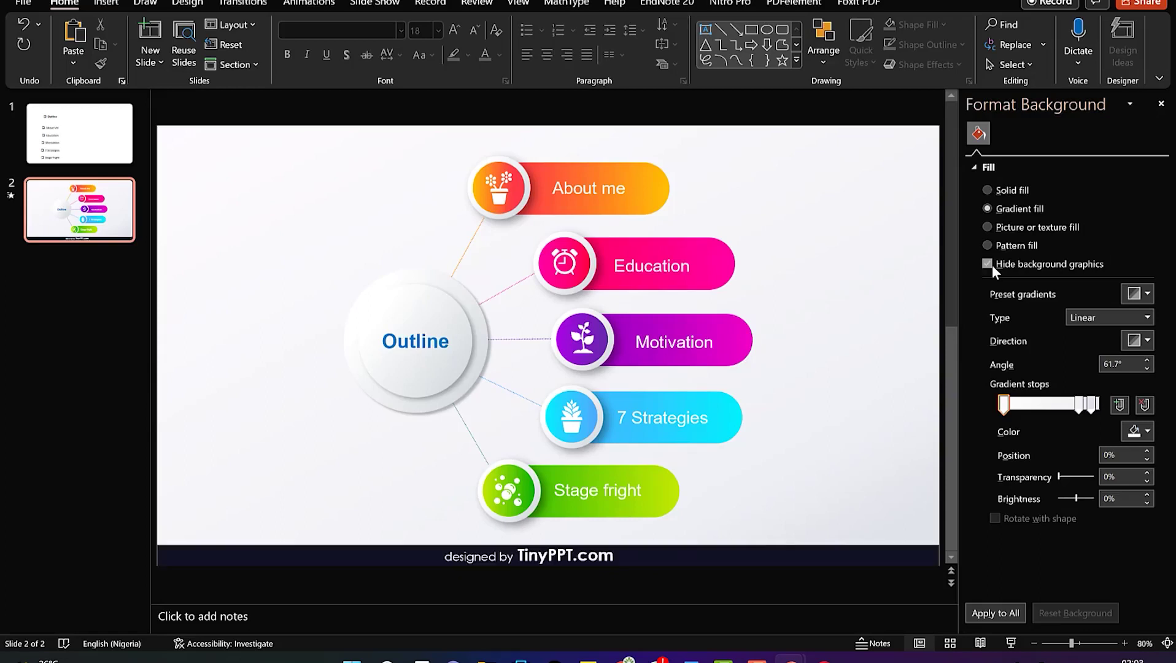
click(989, 264)
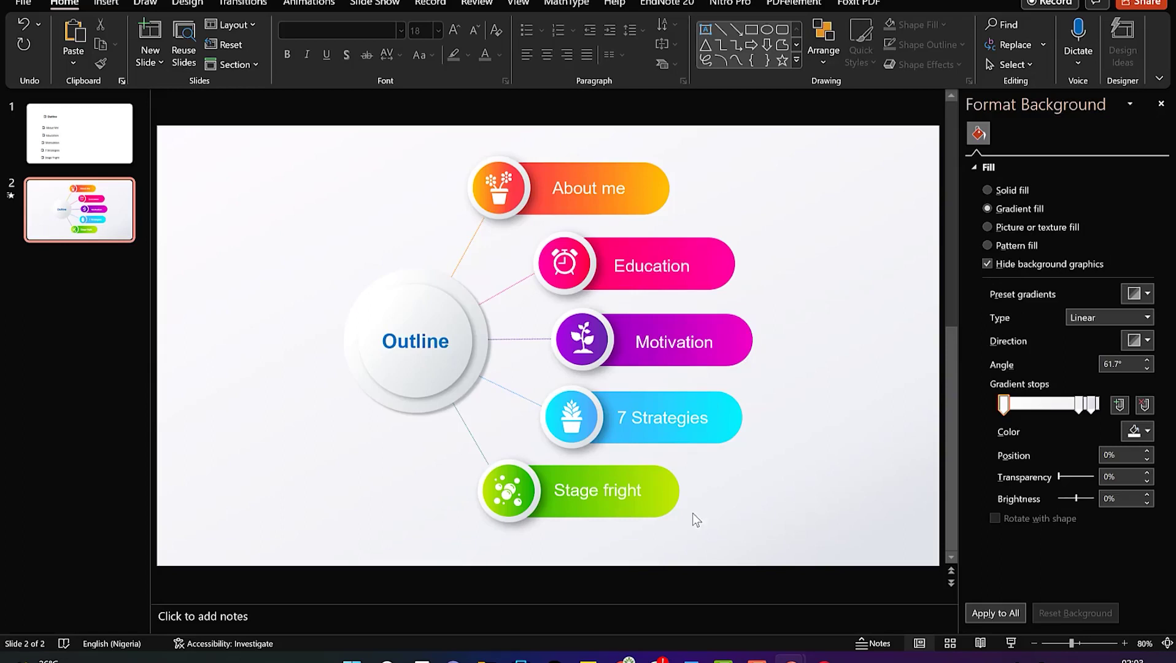
click(1015, 613)
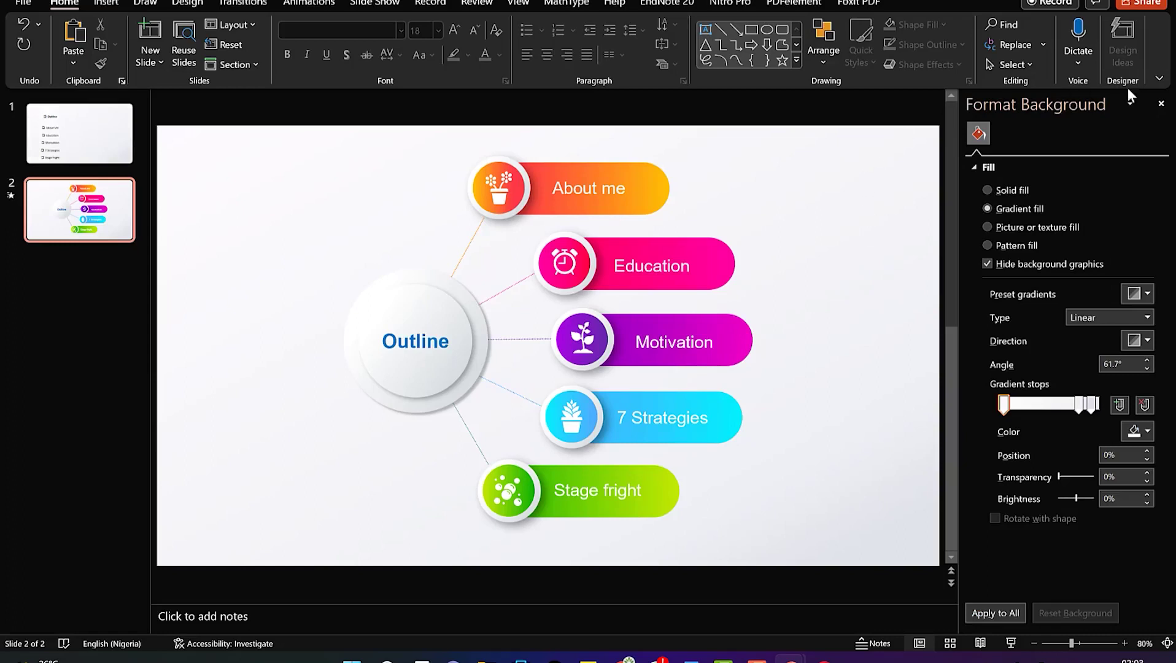